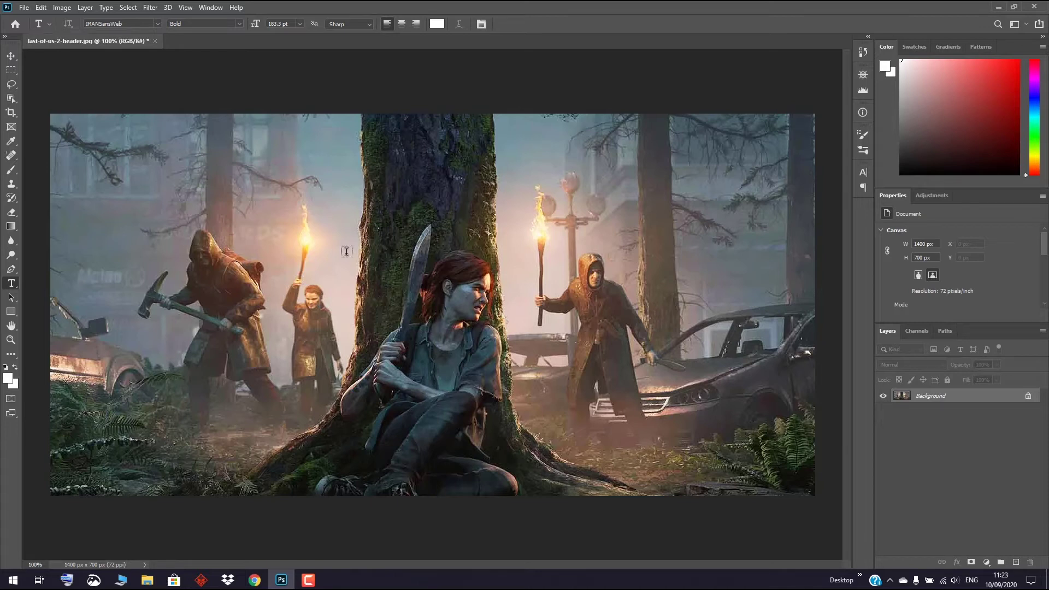
Add a text layer reading 'PHOTOSHOP' on the artwork and move it left and down
left_click(230, 326)
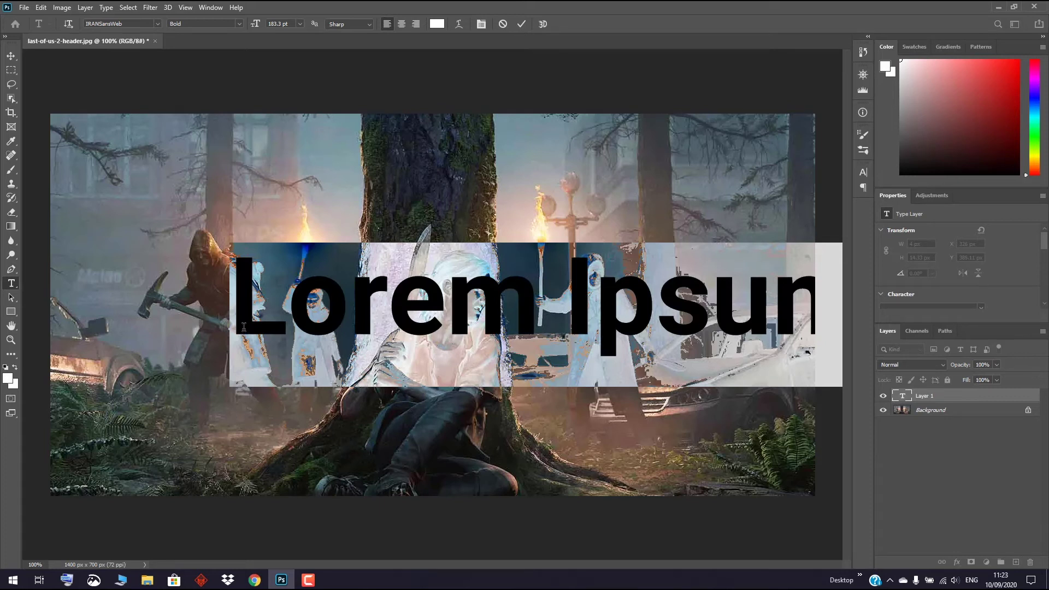
type("P")
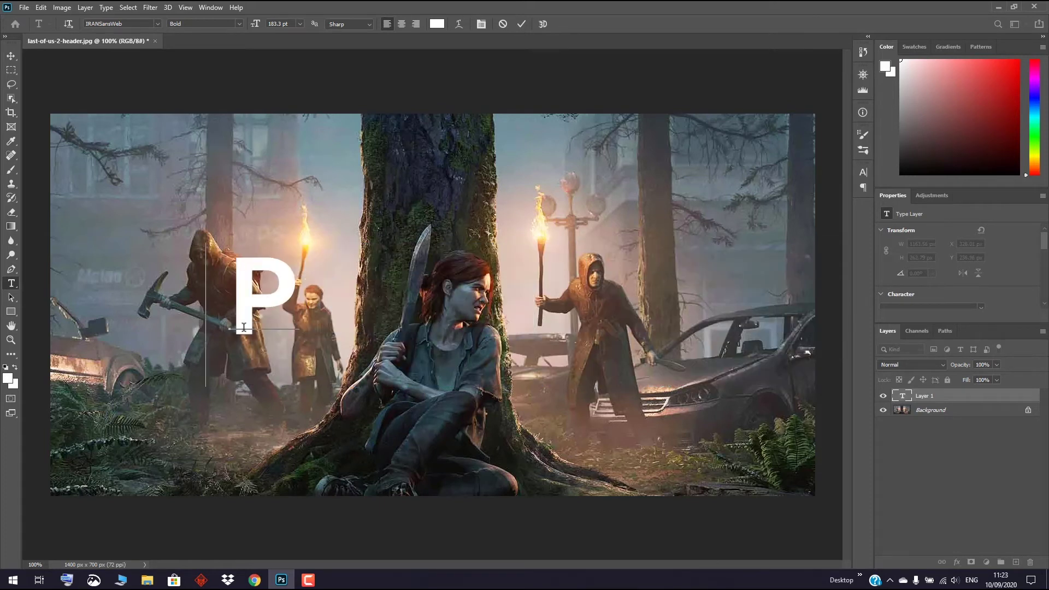
type("HOTO")
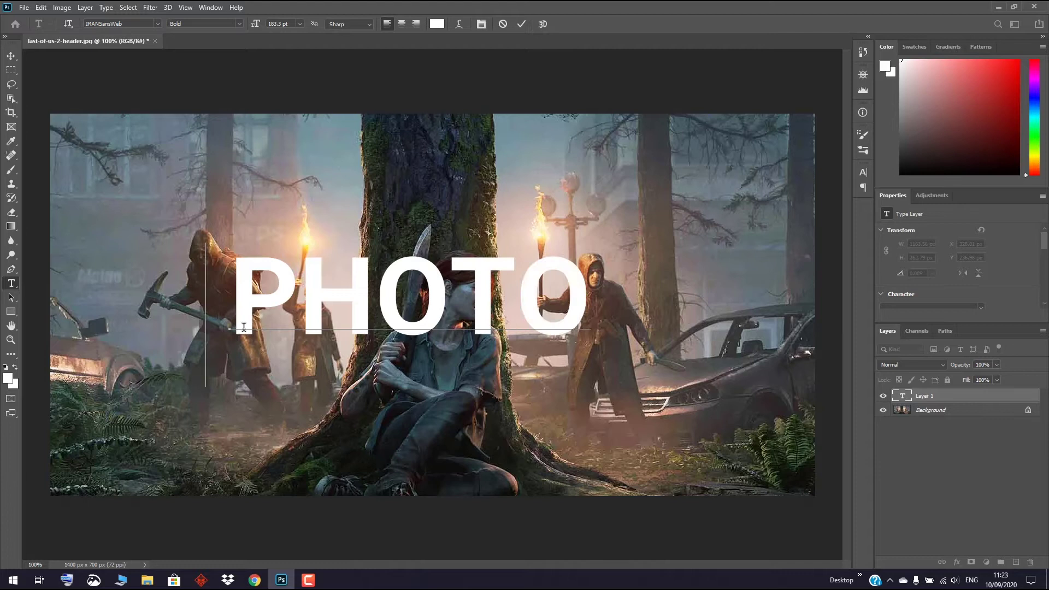
type("SHOP")
left_click_drag(587, 191, 463, 212)
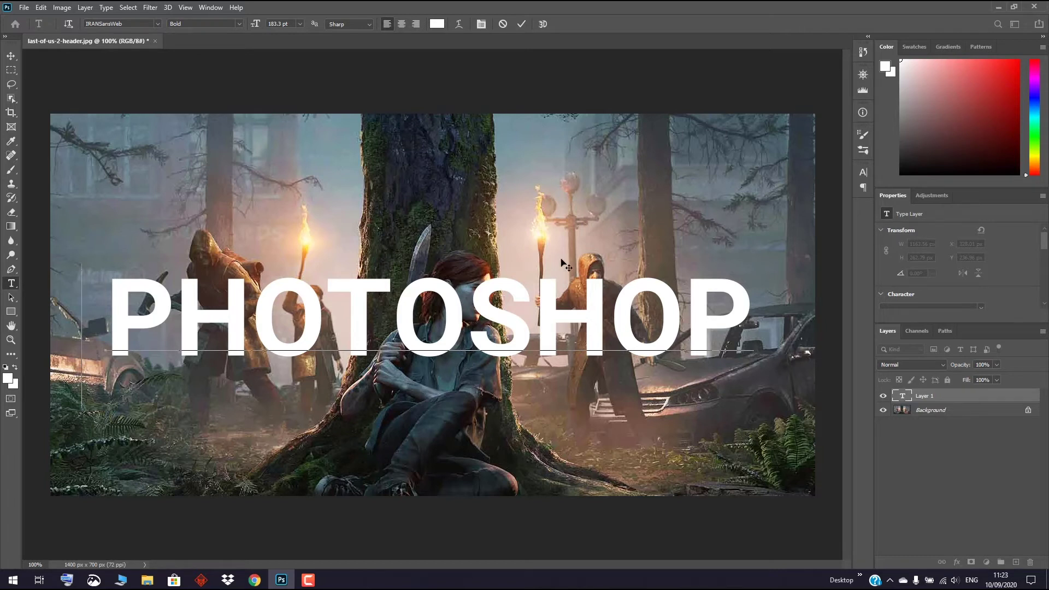
Select the whole word and enlarge the lettering to 210.3 pt
mouse_move(749, 305)
left_mouse_down()
mouse_move(468, 306)
mouse_move(750, 307)
left_mouse_up()
left_click(713, 310)
left_click_drag(752, 305, 123, 311)
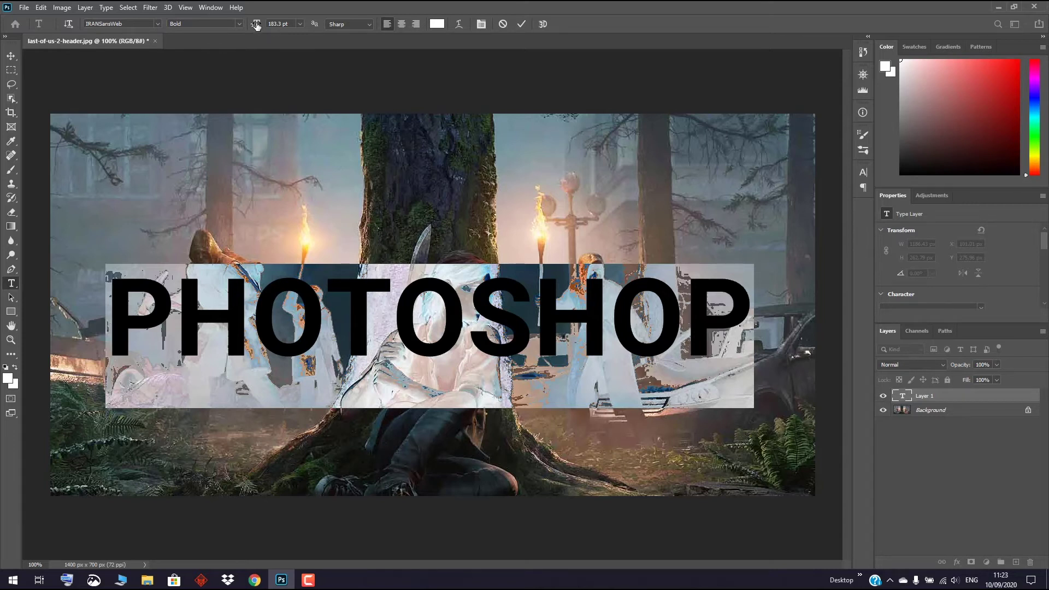
left_click_drag(257, 26, 274, 29)
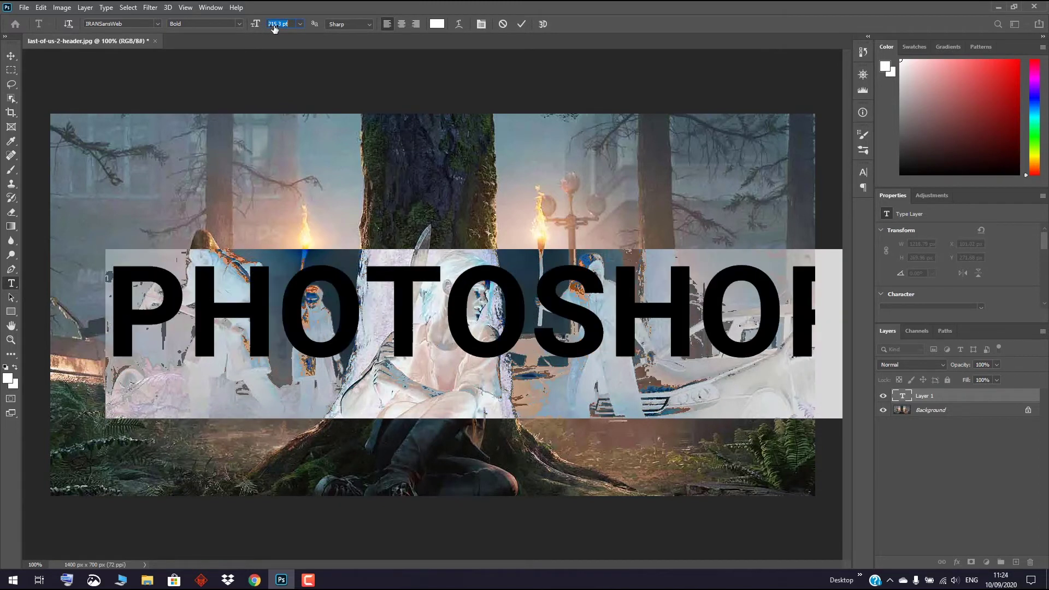
left_click_drag(275, 29, 271, 29)
key("Return")
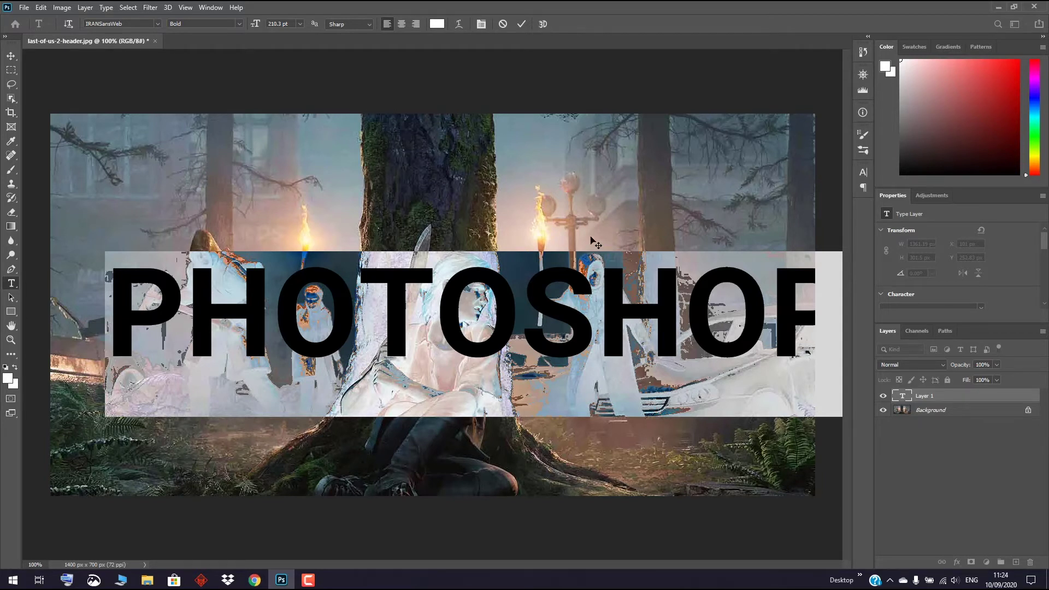
Reposition the word and shrink it to 203.3 pt so it spans the image width
left_click_drag(596, 243, 546, 263)
left_click(623, 327)
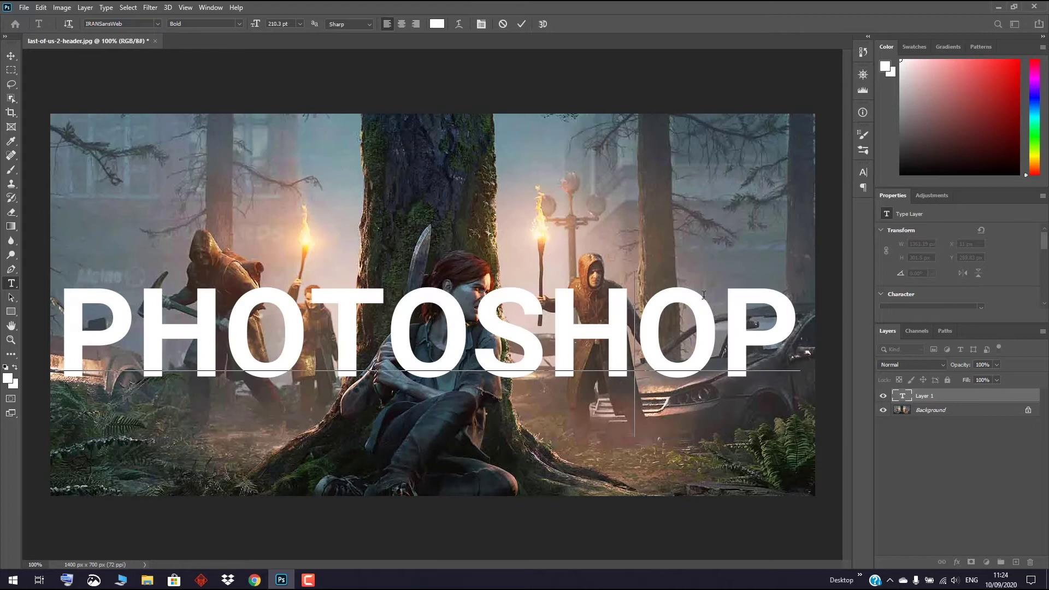
left_click_drag(755, 343, 84, 346)
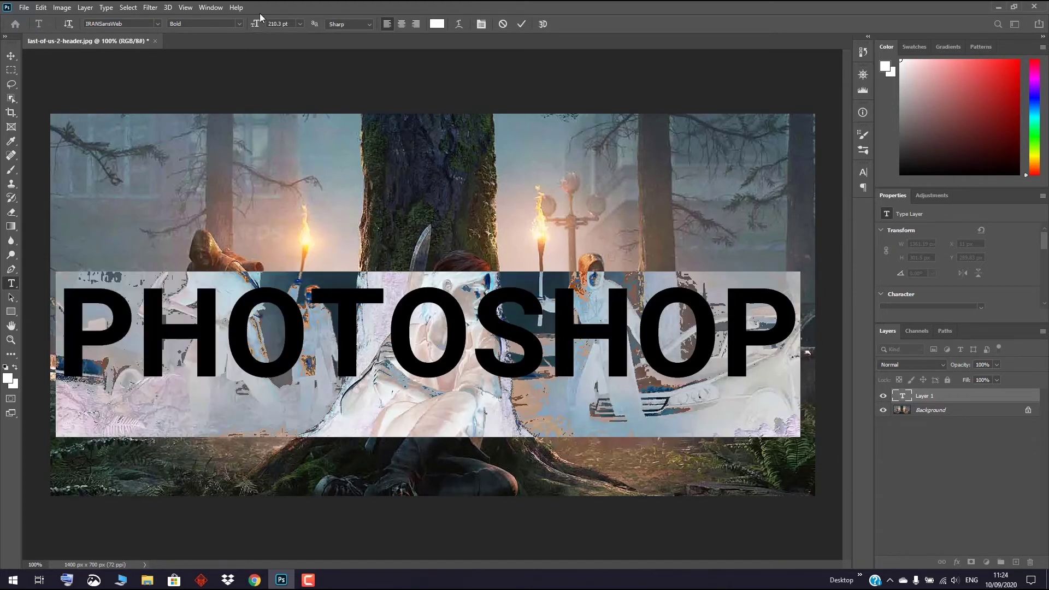
left_click_drag(254, 28, 253, 29)
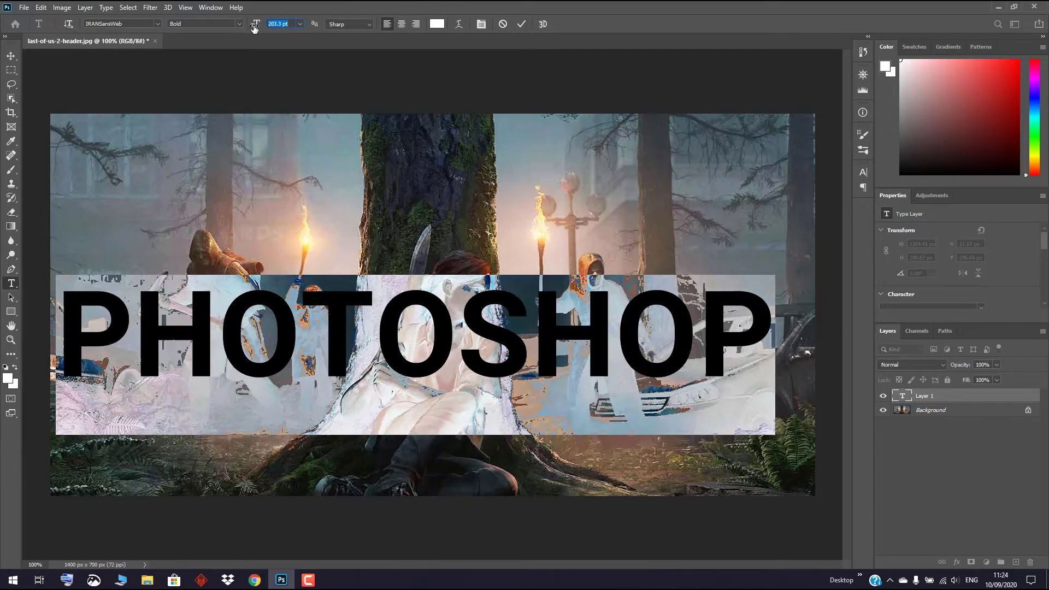
left_click(695, 323)
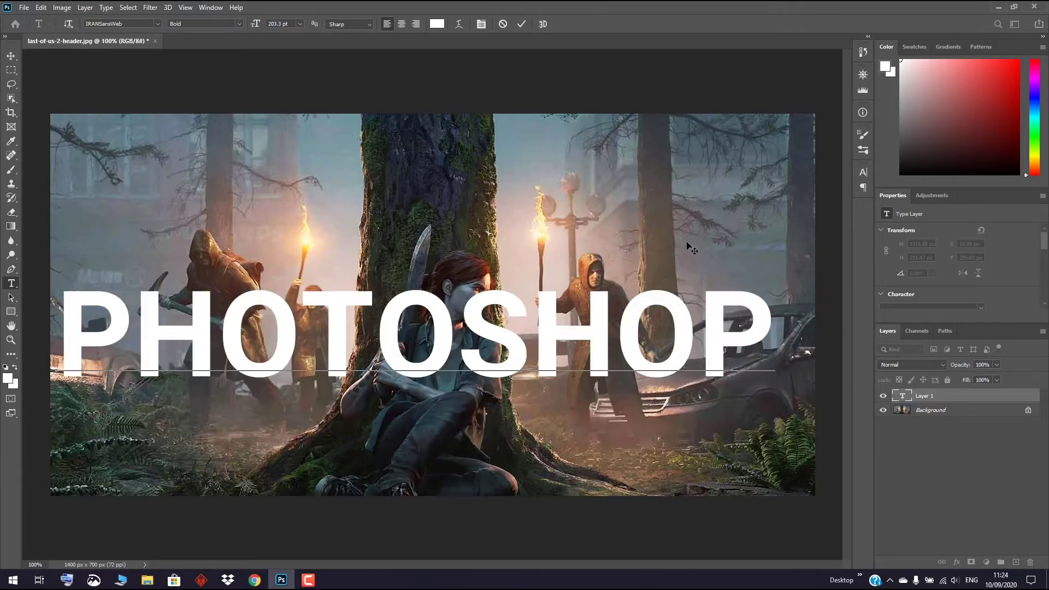
Nudge the lettering slightly upward and commit it as the PHOTOSHOP type layer
left_click_drag(687, 236, 700, 235)
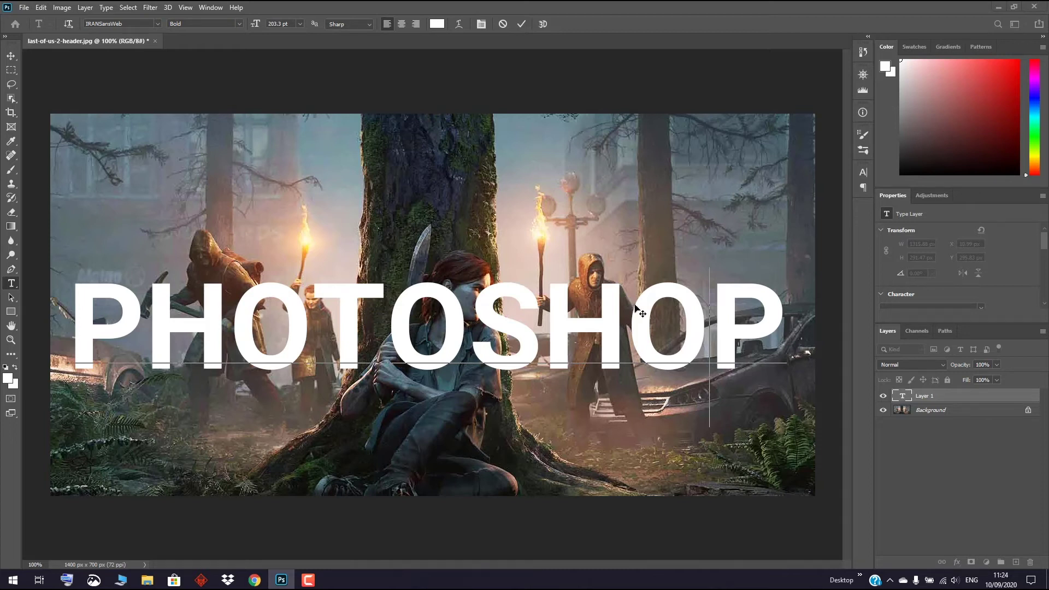
left_click(955, 396)
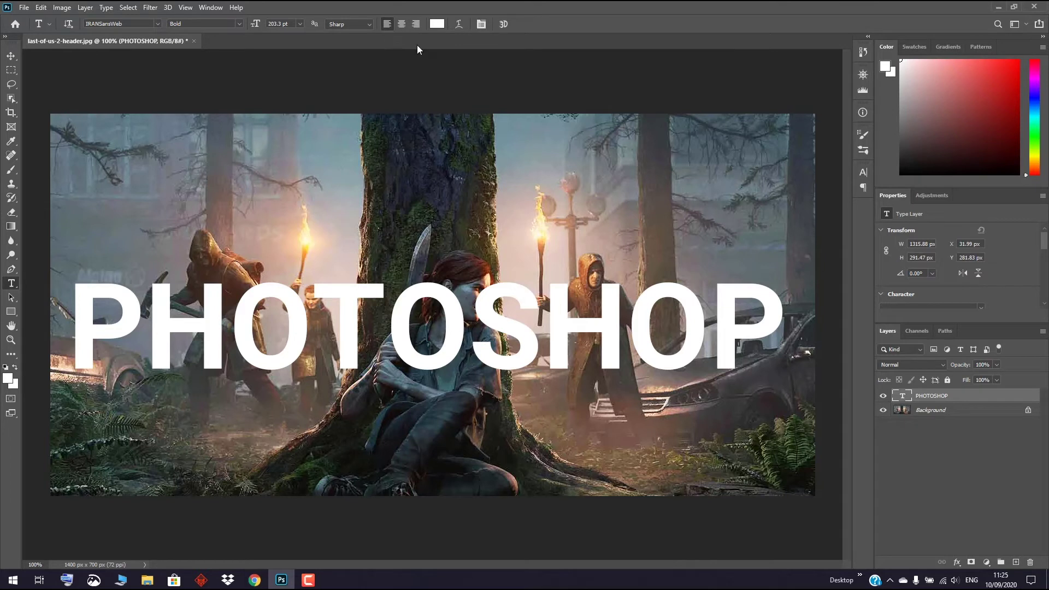
left_click(437, 24)
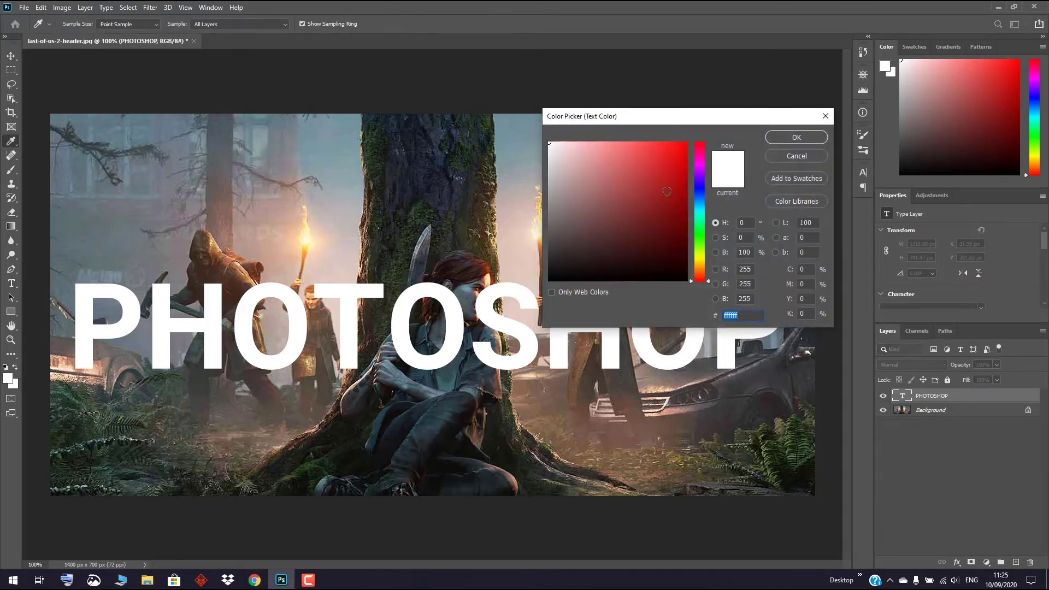
left_click(670, 186)
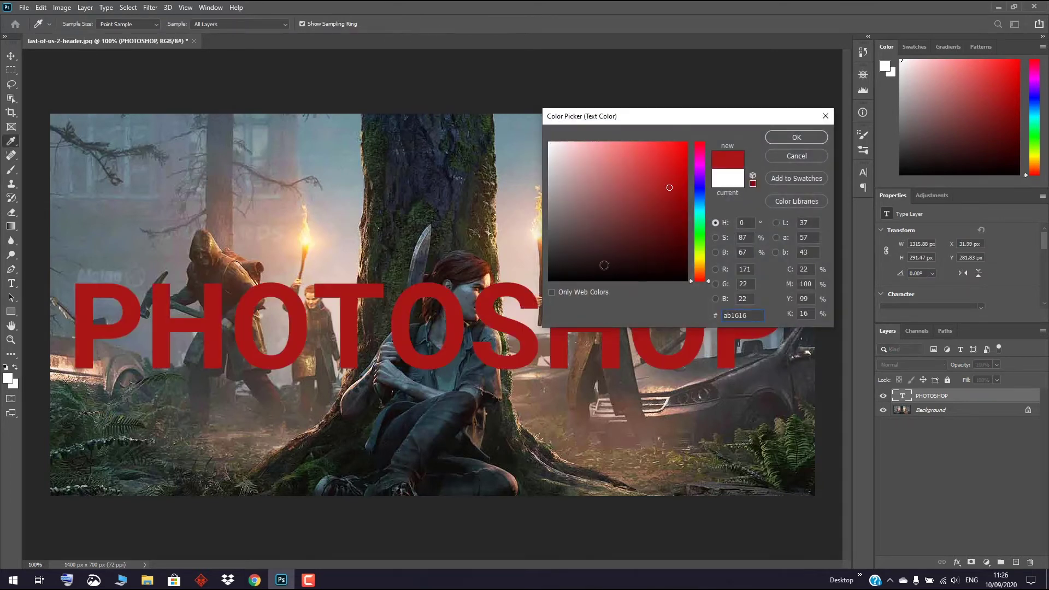
left_click(794, 154)
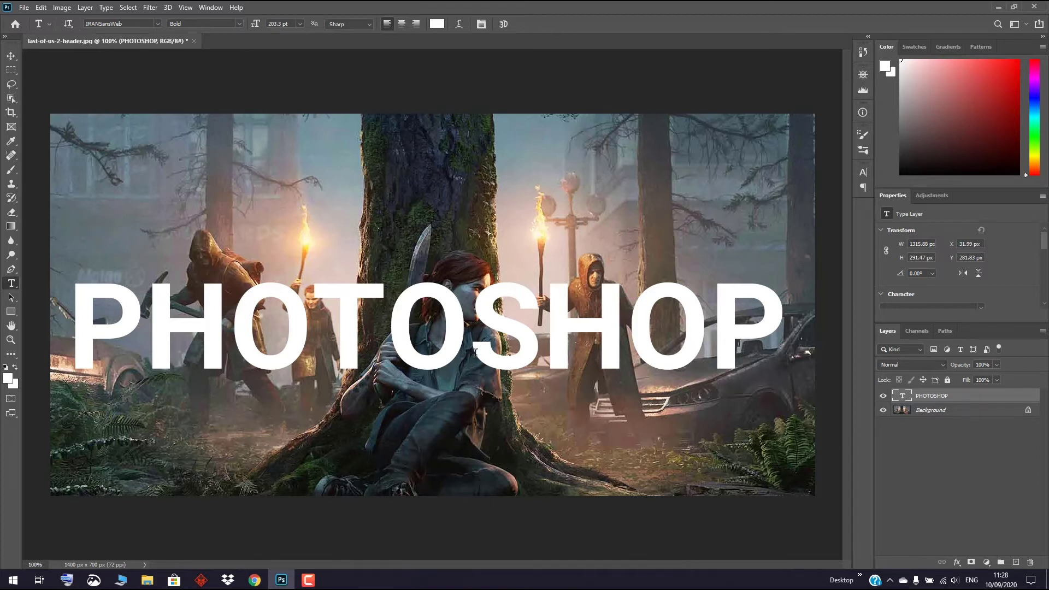
right_click(963, 400)
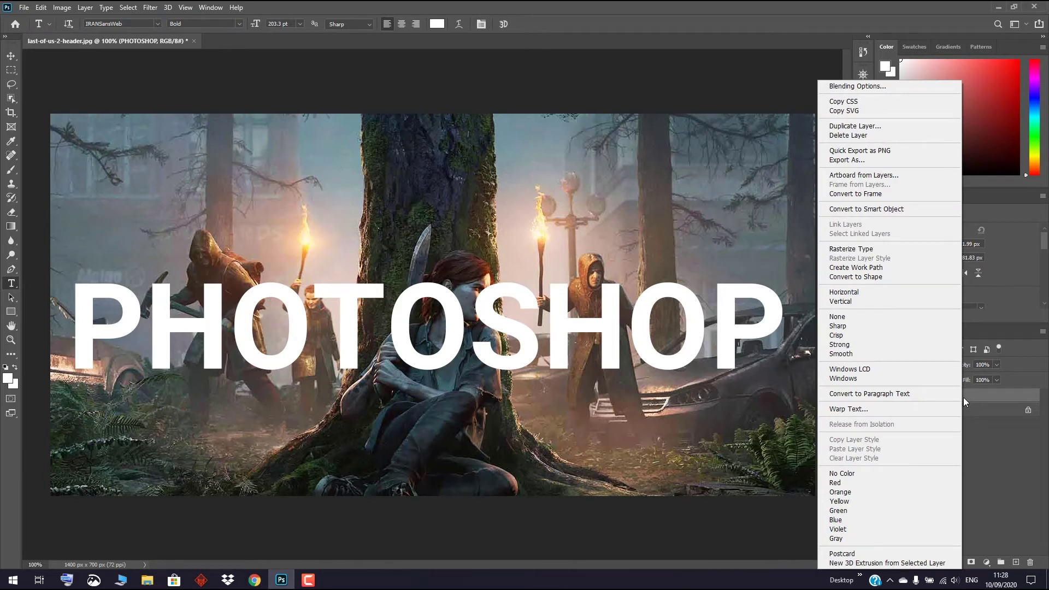
Rasterize the PHOTOSHOP type layer into pixels via Rasterize Type
left_click(886, 251)
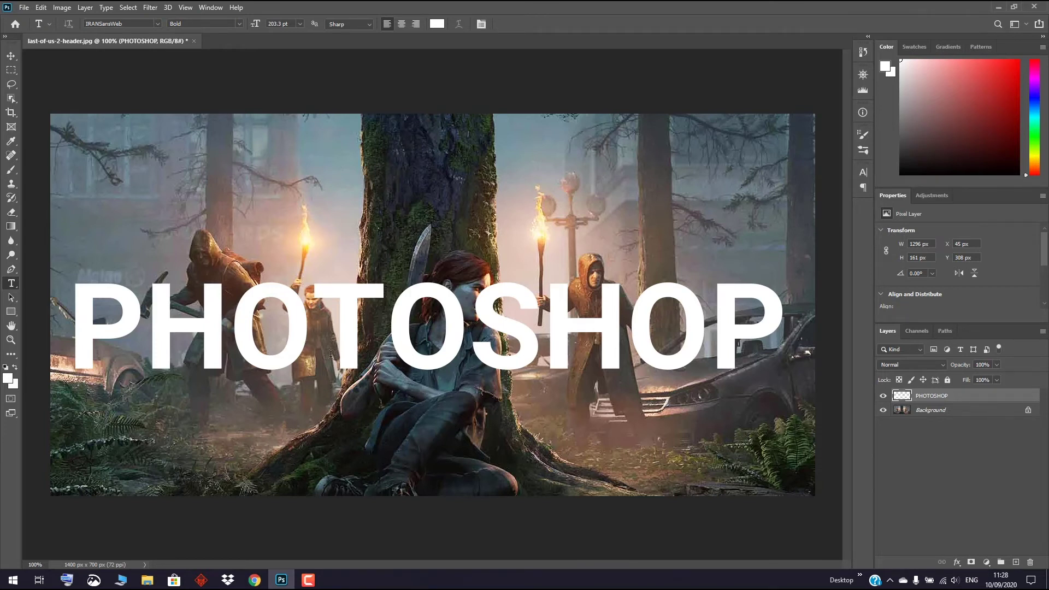
left_click(626, 327)
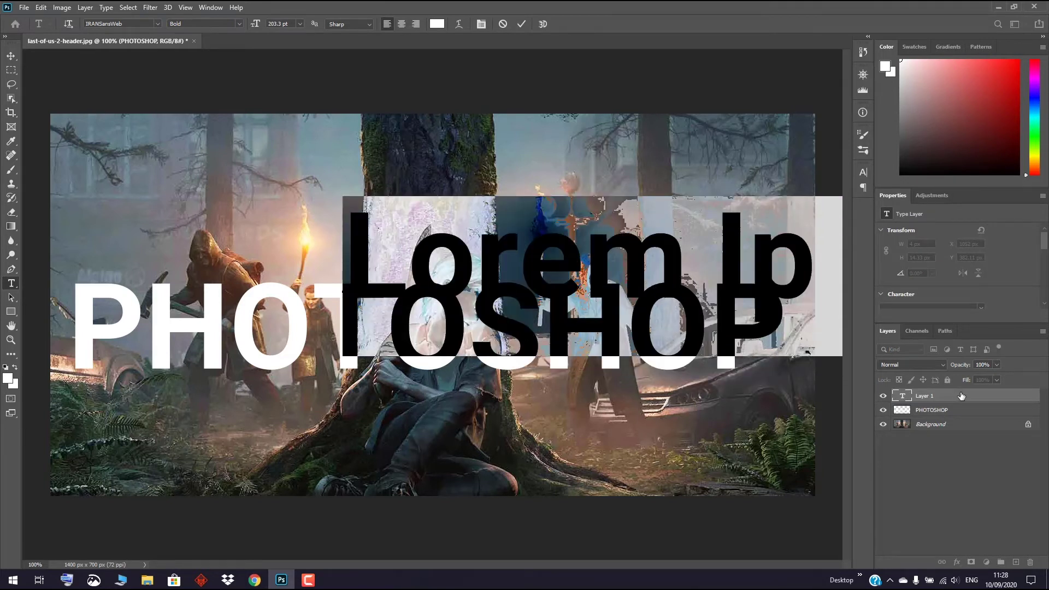
key("Escape")
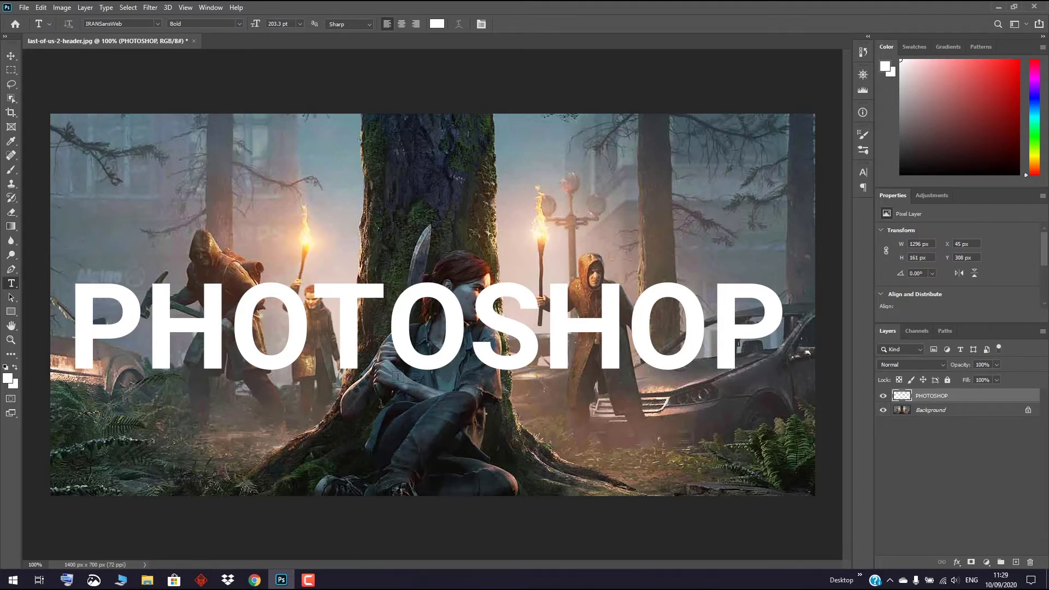
Pick the Eraser with a 14 px Hard Round brush preset
left_click(13, 214)
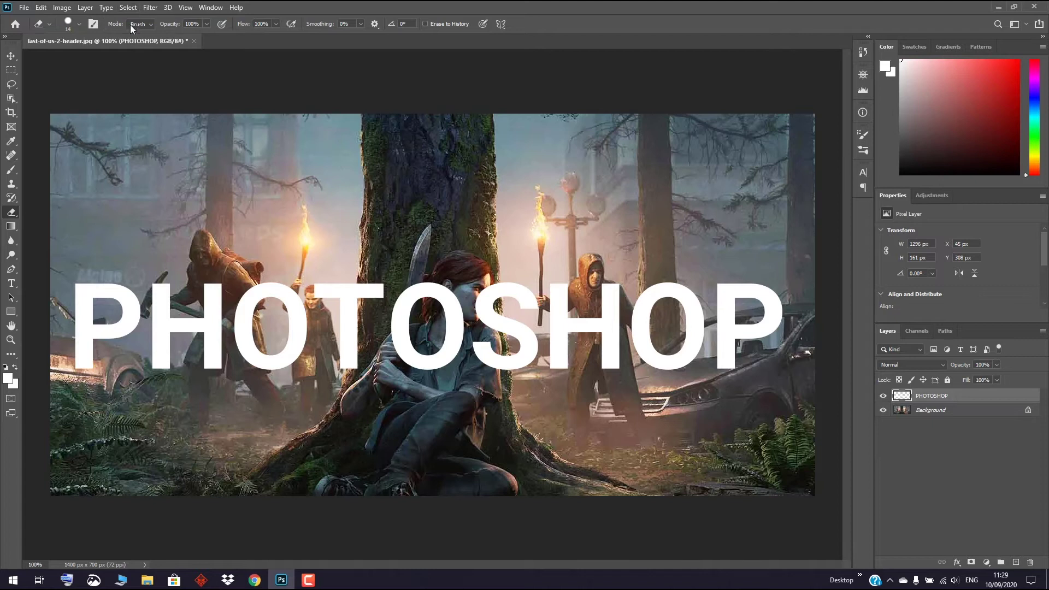
left_click(79, 24)
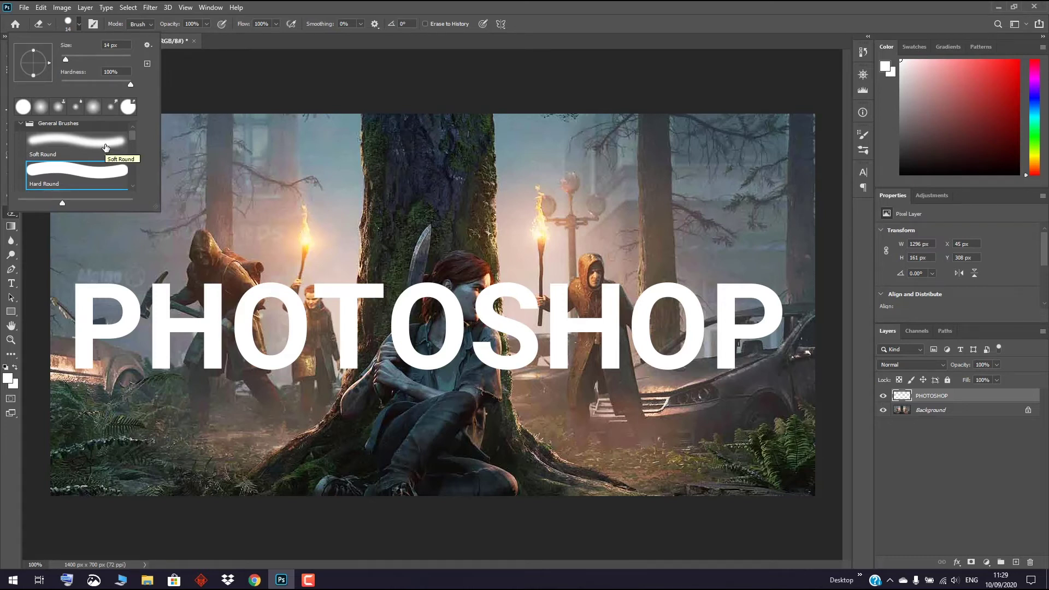
left_click(84, 150)
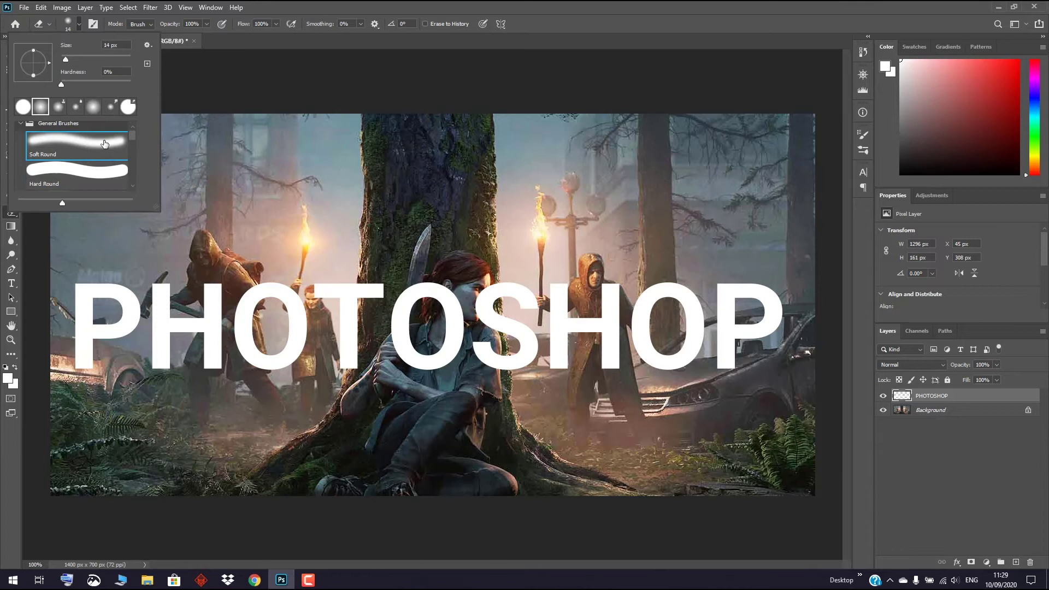
left_click(90, 183)
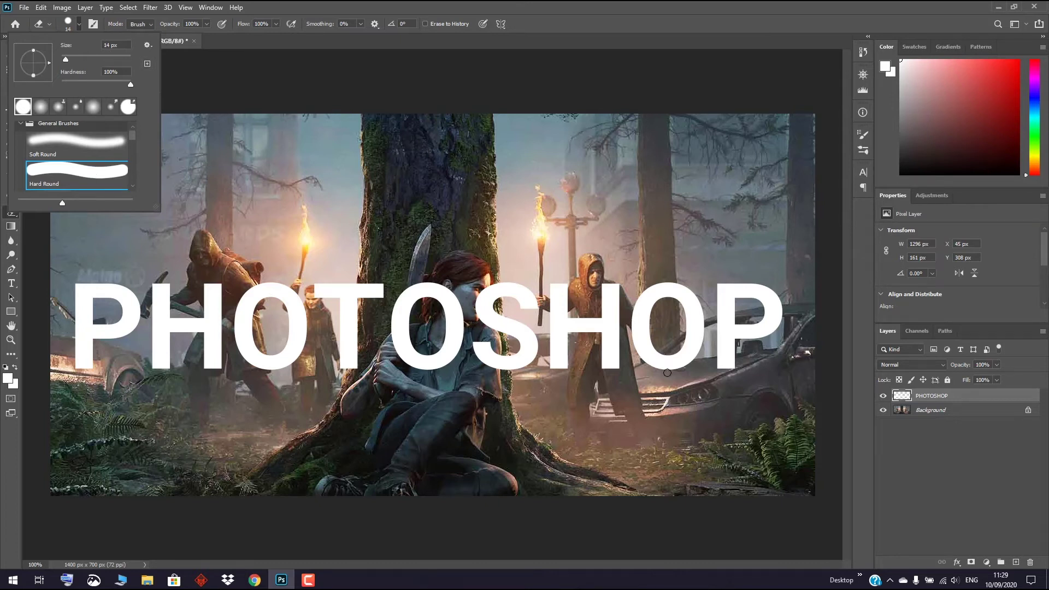
left_click(867, 356)
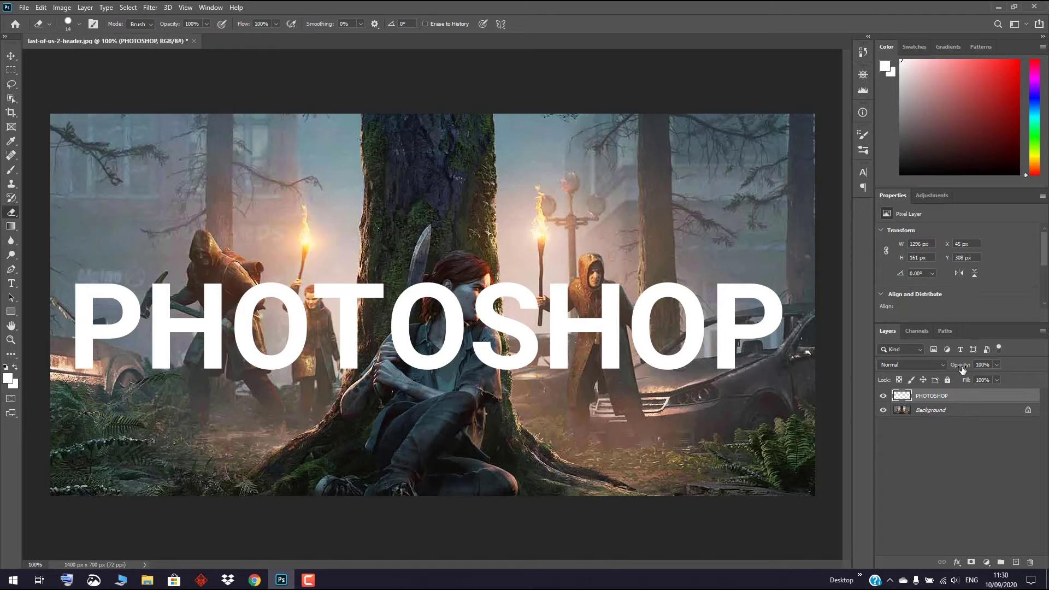
Lower the PHOTOSHOP layer's opacity to 28%
left_click_drag(964, 369, 929, 370)
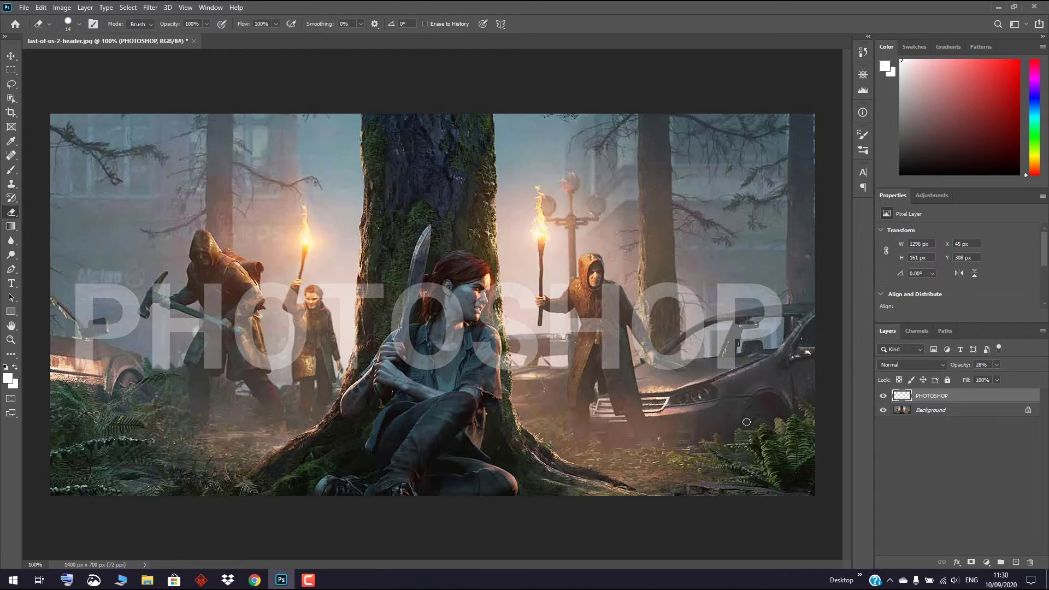
Zoom to 400% on the hooded figure and car behind S, H and O
left_click(16, 345)
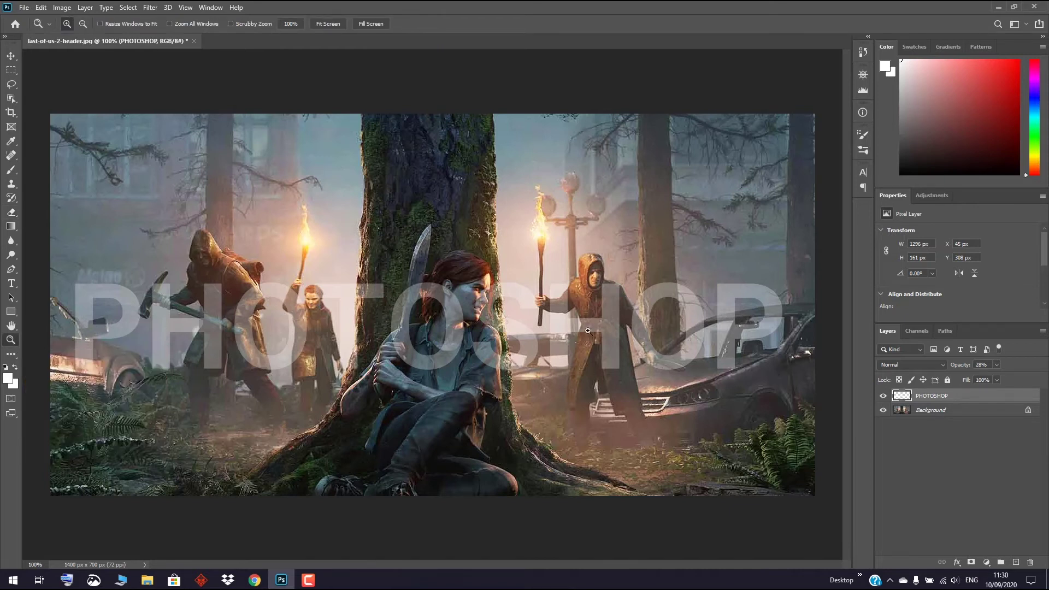
left_click(649, 359)
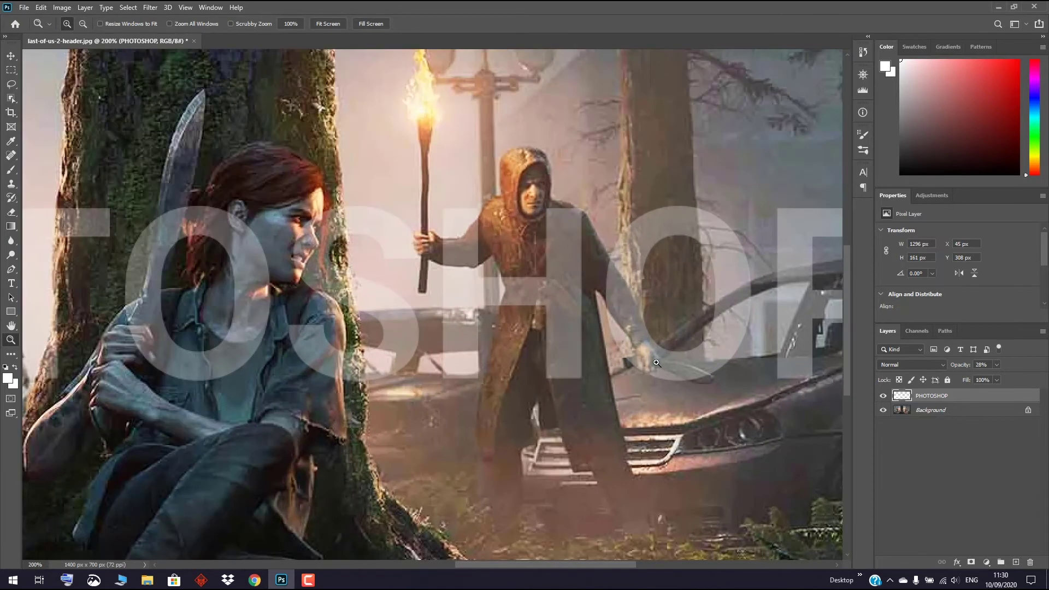
left_click(655, 361)
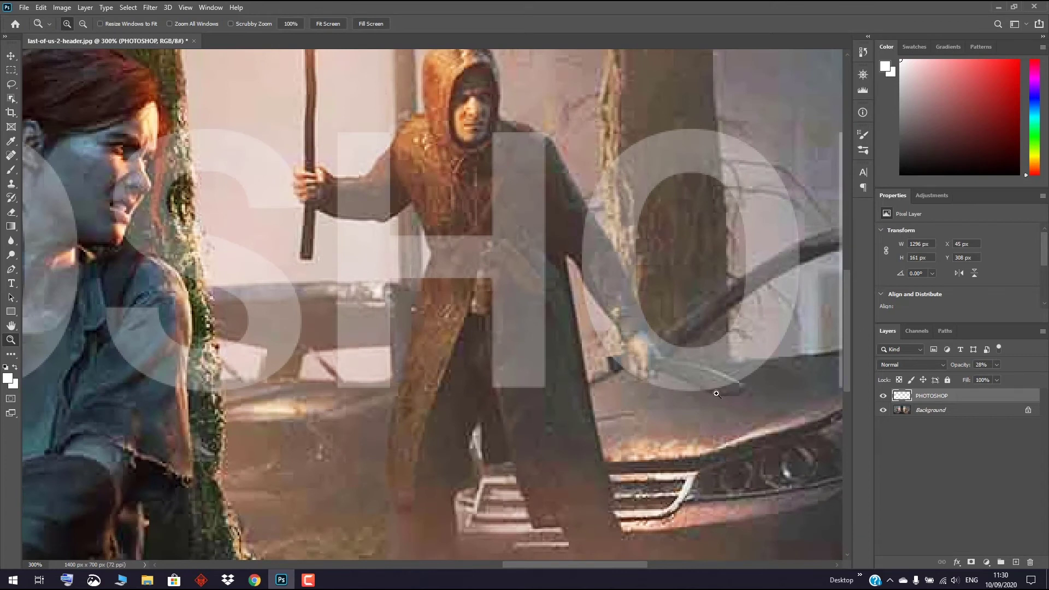
left_click(671, 372)
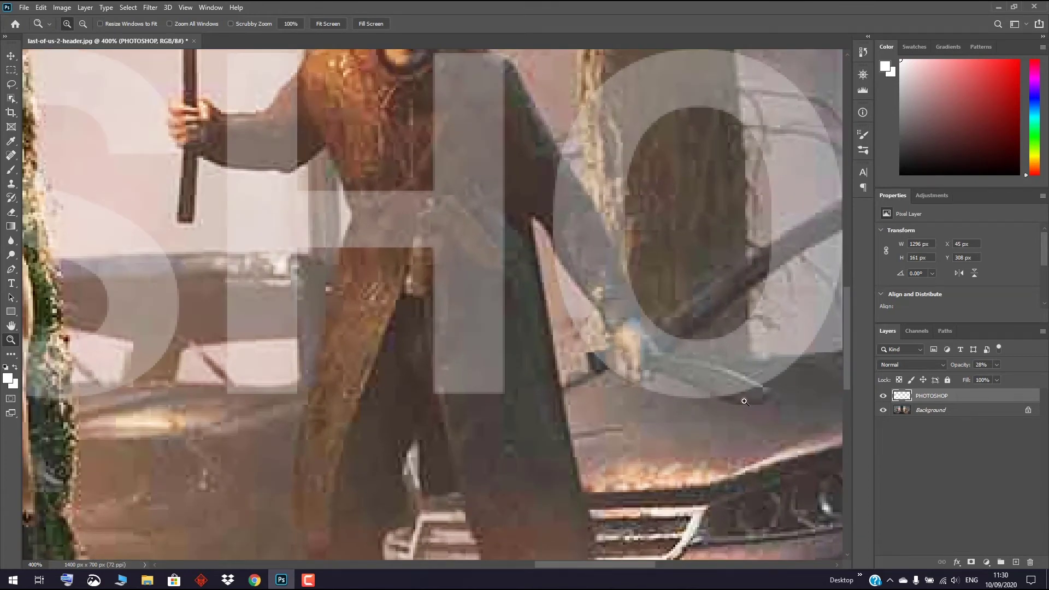
left_click(11, 214)
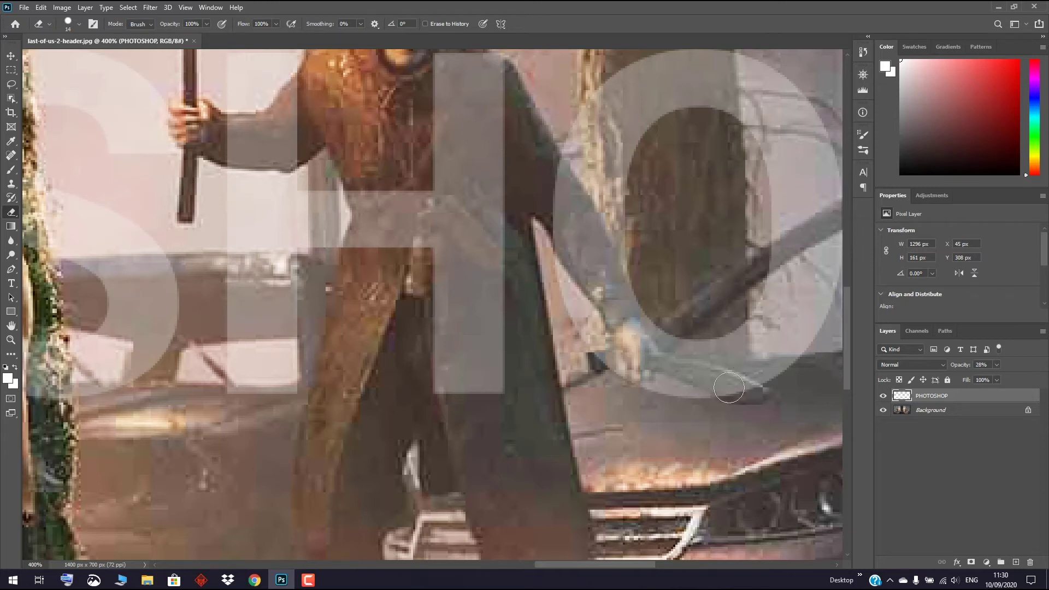
Reduce the eraser brush size from 14 px to 10 px
left_click(80, 24)
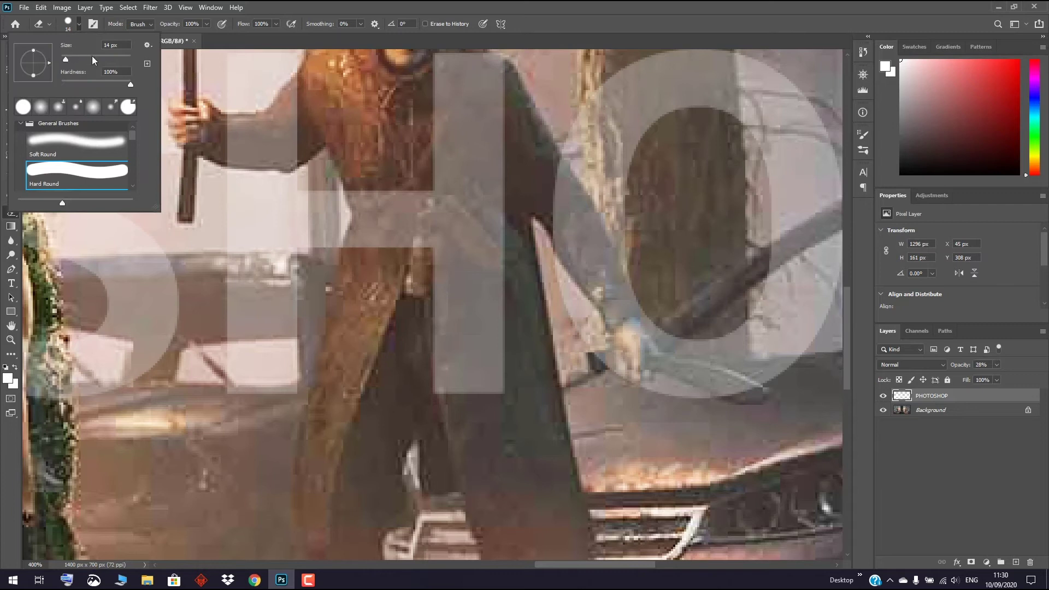
type("10")
key("Return")
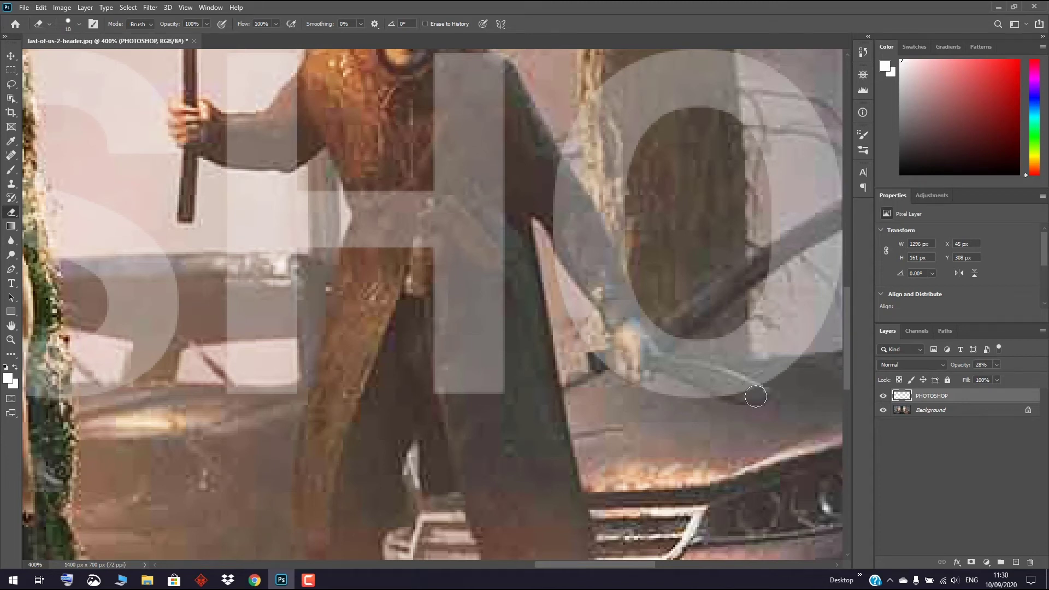
Erase the O over the figure's arm and blade, then restore layer opacity to 100%
mouse_move(744, 388)
left_mouse_down()
mouse_move(643, 362)
mouse_move(699, 370)
mouse_move(744, 397)
mouse_move(655, 360)
mouse_move(636, 372)
mouse_move(625, 360)
mouse_move(647, 353)
mouse_move(635, 341)
mouse_move(596, 363)
mouse_move(629, 357)
mouse_move(629, 371)
mouse_move(620, 331)
mouse_move(635, 340)
mouse_move(614, 311)
mouse_move(629, 318)
mouse_move(627, 302)
mouse_move(558, 166)
mouse_move(606, 281)
mouse_move(601, 297)
mouse_move(565, 243)
mouse_move(552, 171)
mouse_move(562, 216)
mouse_move(618, 312)
mouse_move(546, 159)
mouse_move(562, 228)
left_mouse_up()
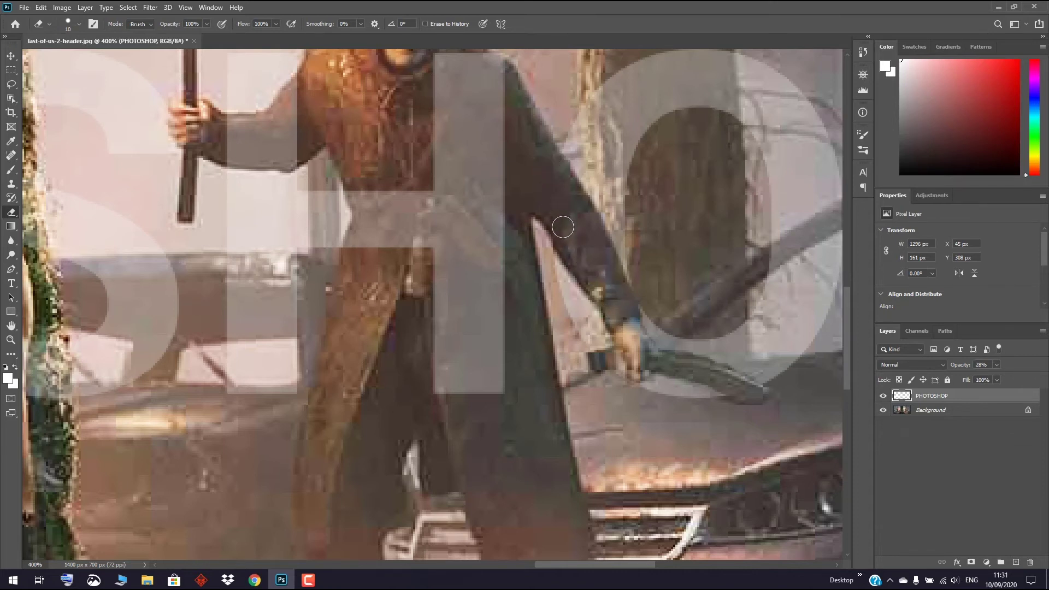
left_click_drag(718, 392, 742, 394)
left_click_drag(963, 366, 1031, 367)
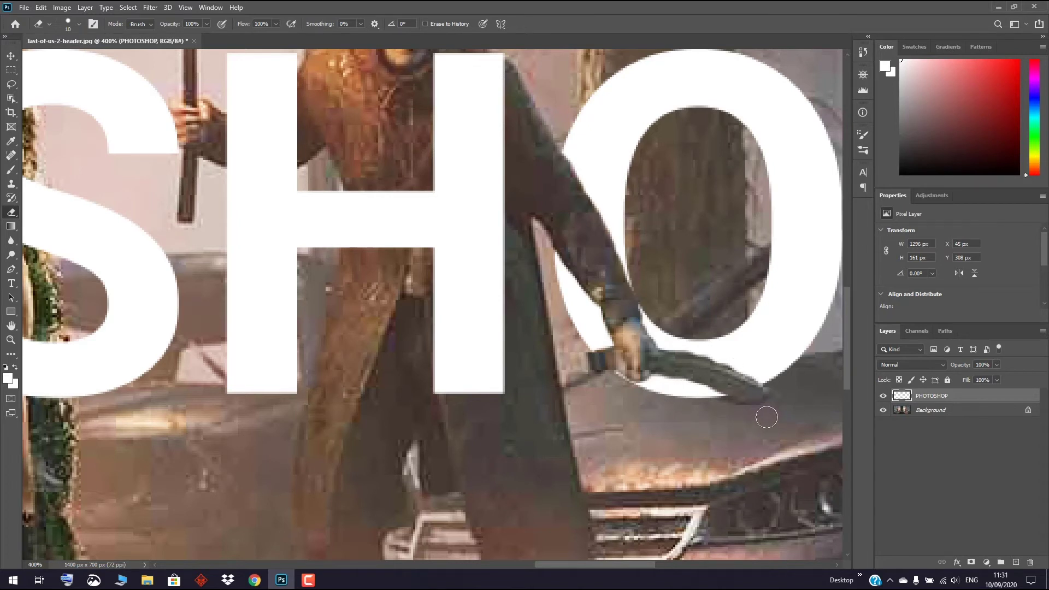
double_click(12, 327)
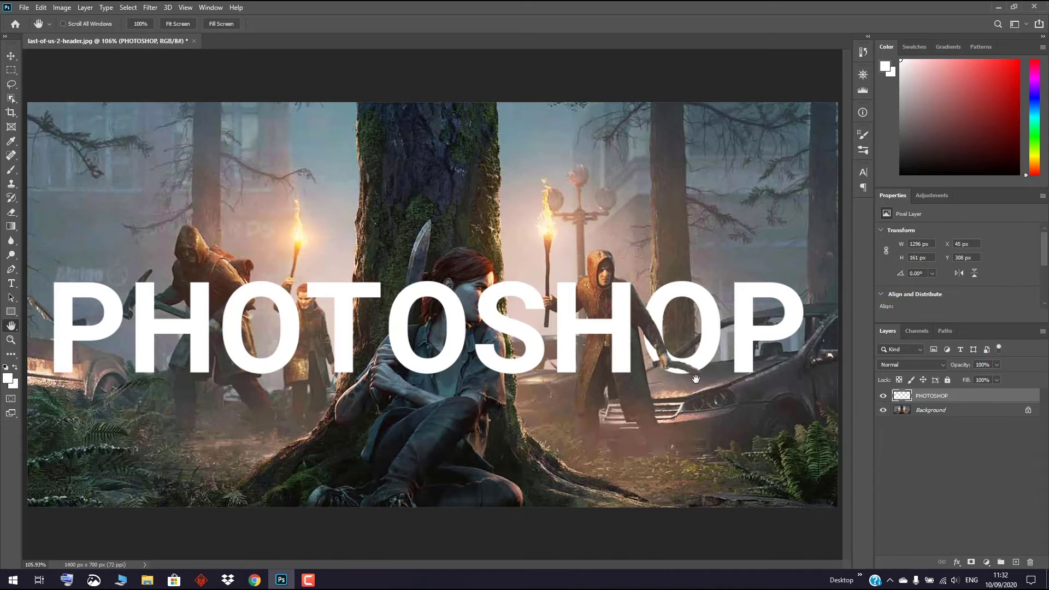
left_click(11, 340)
left_click_drag(693, 374, 642, 352)
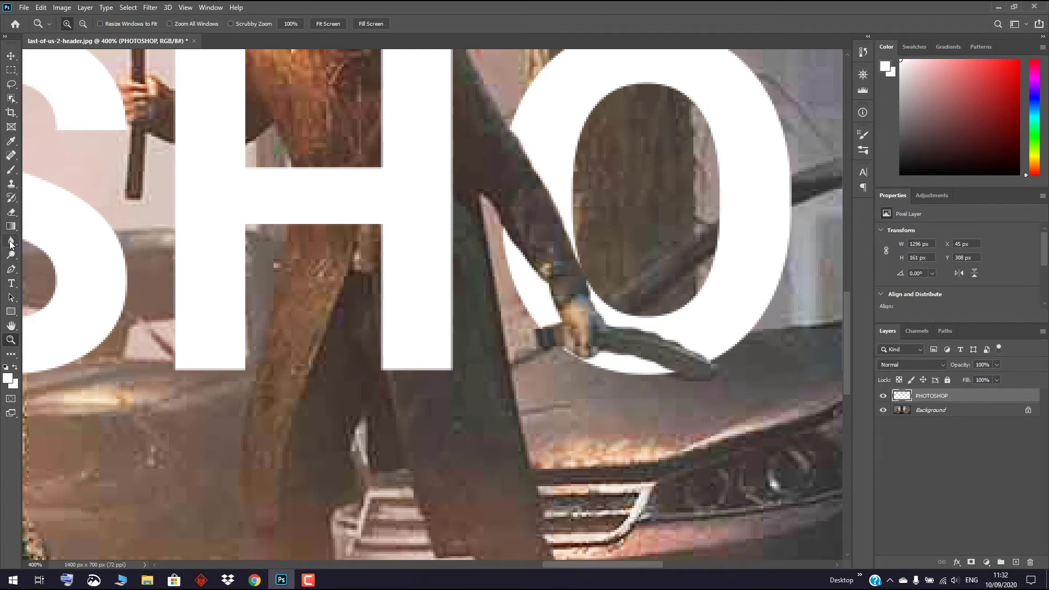
Erase the white O over the sword tip so the blade sits in front
left_click(11, 212)
left_click_drag(702, 370, 612, 338)
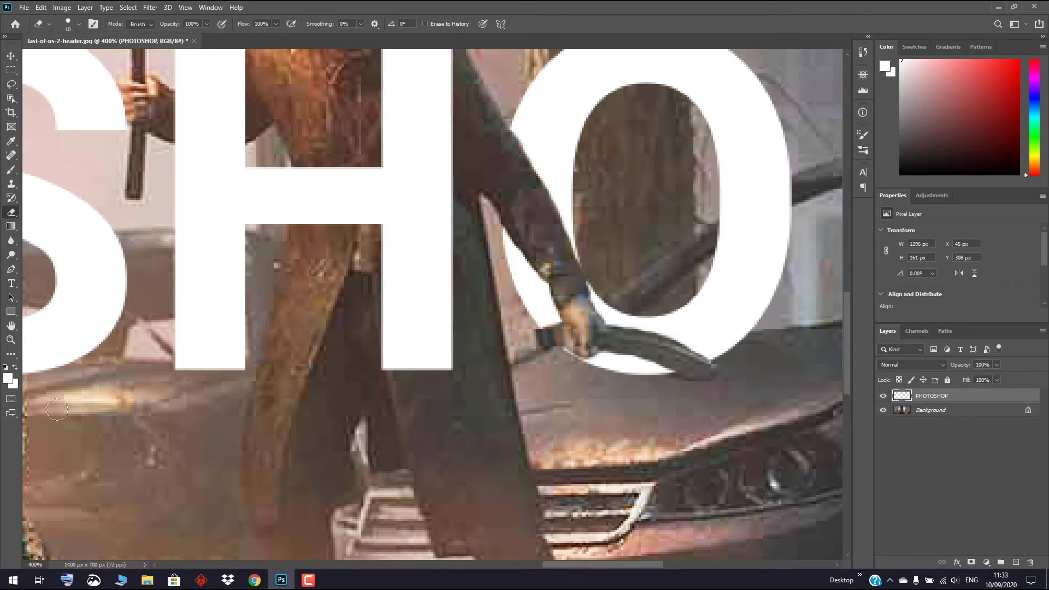
mouse_move(847, 336)
left_mouse_down()
mouse_move(842, 297)
mouse_move(844, 313)
left_mouse_up()
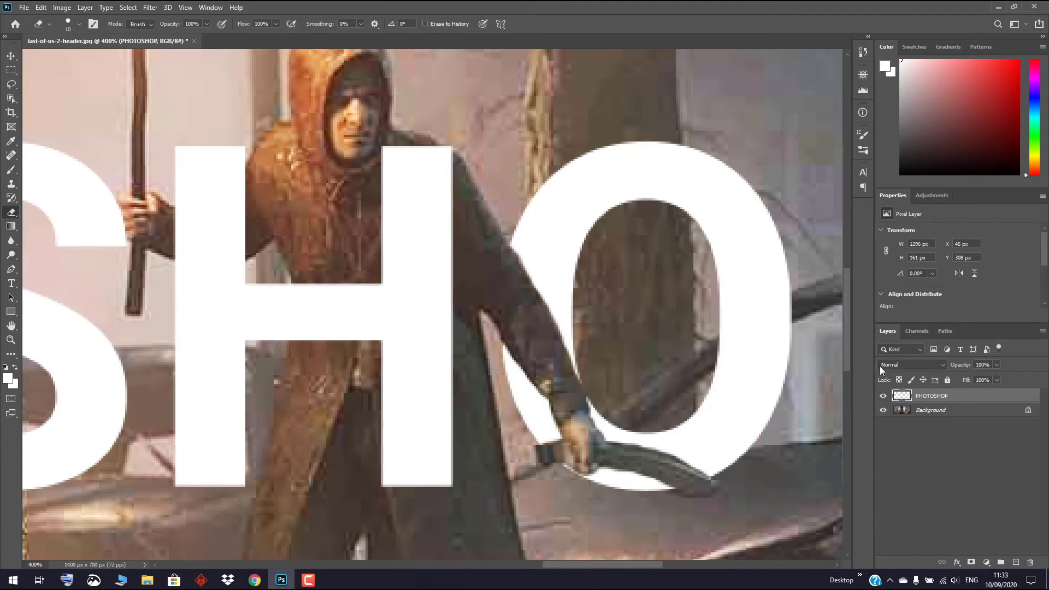
Drop the layer opacity to 41% and erase the H around the figure's raised arm
left_click_drag(960, 367, 927, 371)
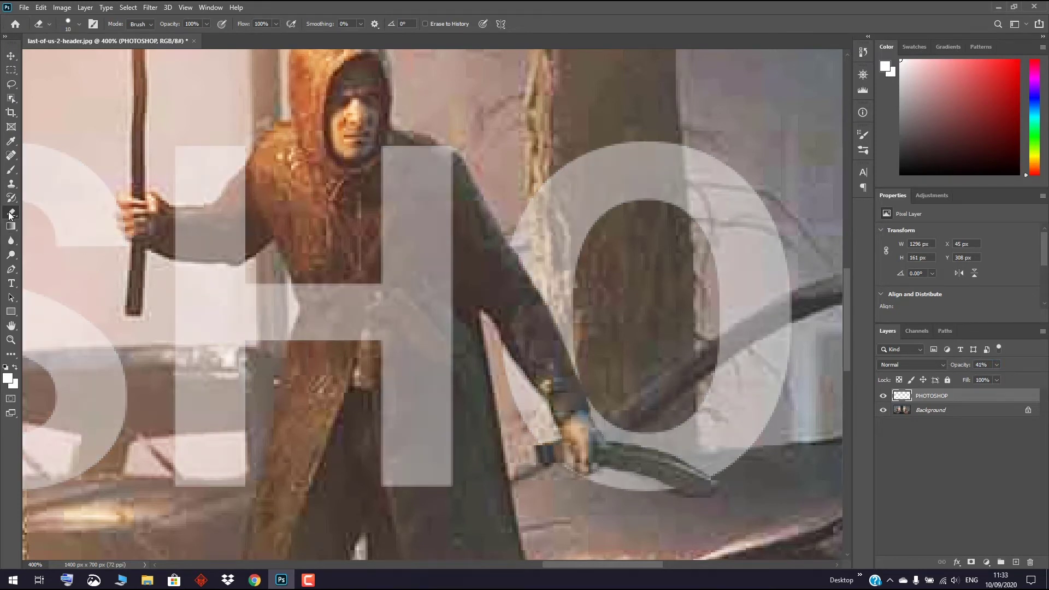
mouse_move(250, 179)
left_mouse_down()
mouse_move(177, 226)
mouse_move(206, 232)
mouse_move(251, 211)
mouse_move(229, 225)
mouse_move(244, 229)
mouse_move(240, 250)
mouse_move(171, 249)
mouse_move(195, 250)
mouse_move(244, 206)
left_mouse_up()
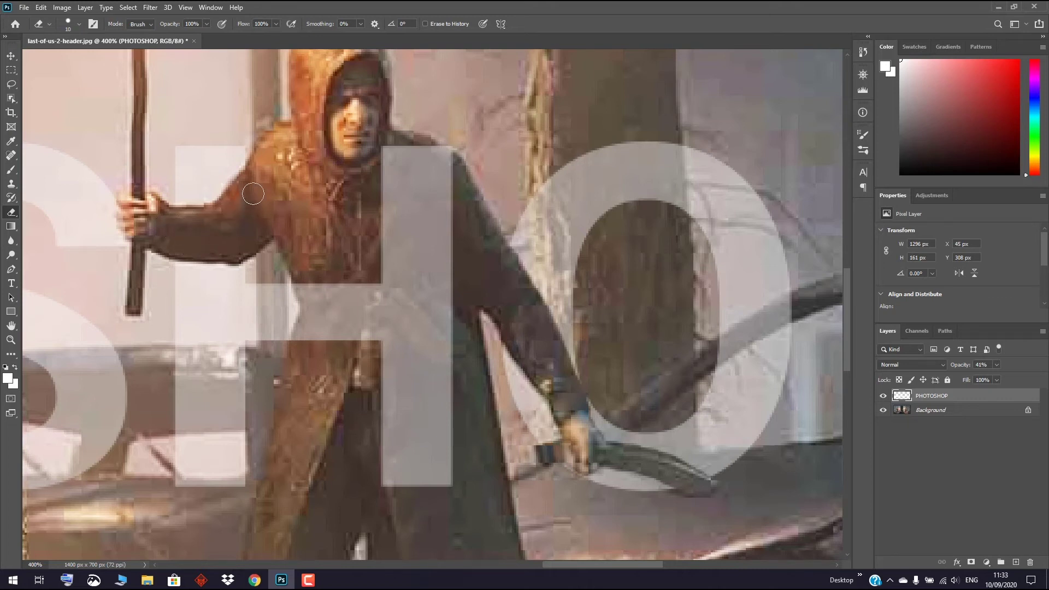
left_click_drag(562, 564, 496, 562)
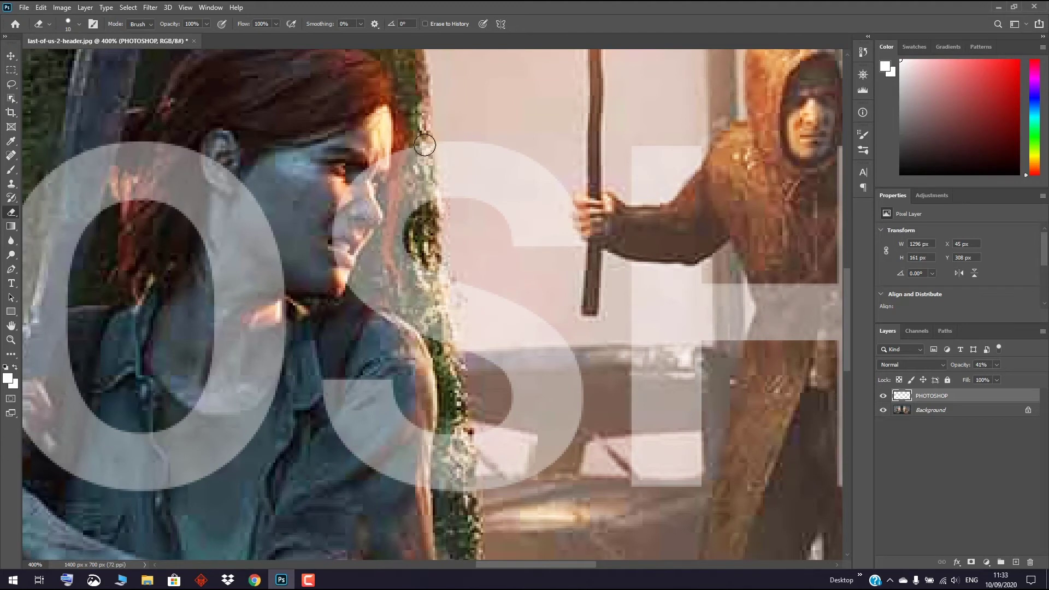
Erase the O's lettering along the red-haired girl's hair edge and beside her face
mouse_move(417, 140)
left_mouse_down()
mouse_move(446, 353)
mouse_move(418, 305)
mouse_move(442, 367)
left_mouse_up()
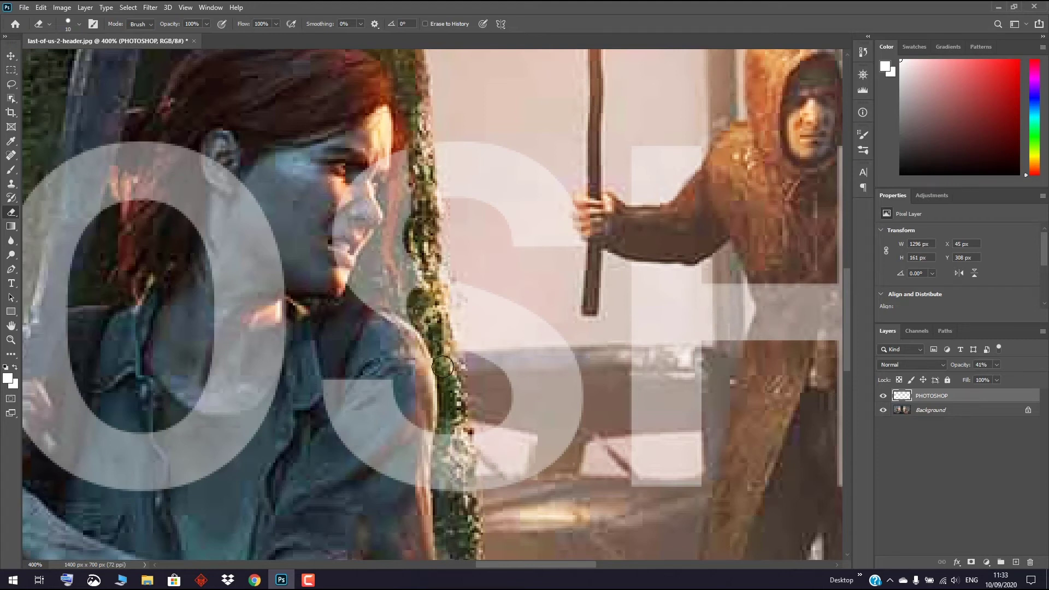
mouse_move(458, 433)
left_mouse_down()
mouse_move(471, 492)
mouse_move(461, 459)
mouse_move(476, 473)
mouse_move(468, 425)
mouse_move(460, 489)
mouse_move(442, 439)
mouse_move(445, 475)
mouse_move(424, 431)
mouse_move(431, 469)
mouse_move(426, 404)
mouse_move(416, 441)
mouse_move(416, 417)
mouse_move(400, 432)
mouse_move(405, 401)
mouse_move(394, 431)
mouse_move(380, 407)
mouse_move(325, 368)
mouse_move(381, 330)
mouse_move(364, 421)
mouse_move(335, 432)
mouse_move(406, 314)
mouse_move(402, 281)
mouse_move(411, 292)
mouse_move(395, 277)
mouse_move(389, 209)
mouse_move(347, 285)
mouse_move(361, 218)
mouse_move(369, 234)
mouse_move(393, 179)
mouse_move(402, 198)
mouse_move(407, 174)
left_mouse_up()
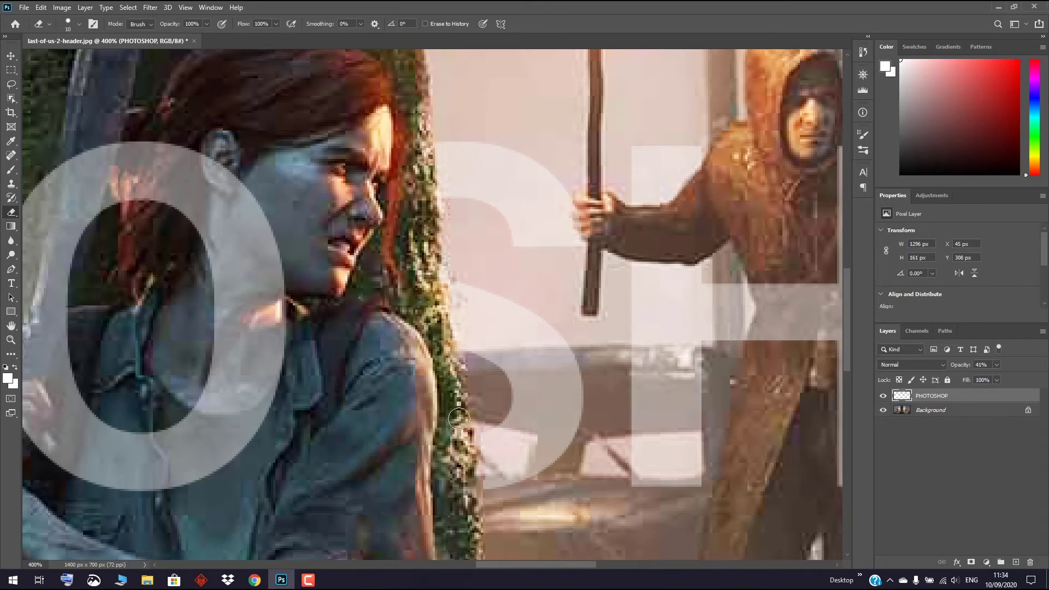
left_click_drag(522, 565, 482, 569)
mouse_move(602, 431)
left_mouse_down()
mouse_move(605, 272)
mouse_move(519, 426)
mouse_move(501, 235)
mouse_move(523, 246)
mouse_move(548, 234)
mouse_move(407, 213)
mouse_move(504, 146)
mouse_move(339, 235)
mouse_move(295, 291)
mouse_move(435, 209)
mouse_move(429, 249)
mouse_move(383, 309)
mouse_move(451, 334)
mouse_move(392, 497)
mouse_move(430, 405)
mouse_move(486, 489)
mouse_move(531, 491)
mouse_move(574, 356)
left_mouse_up()
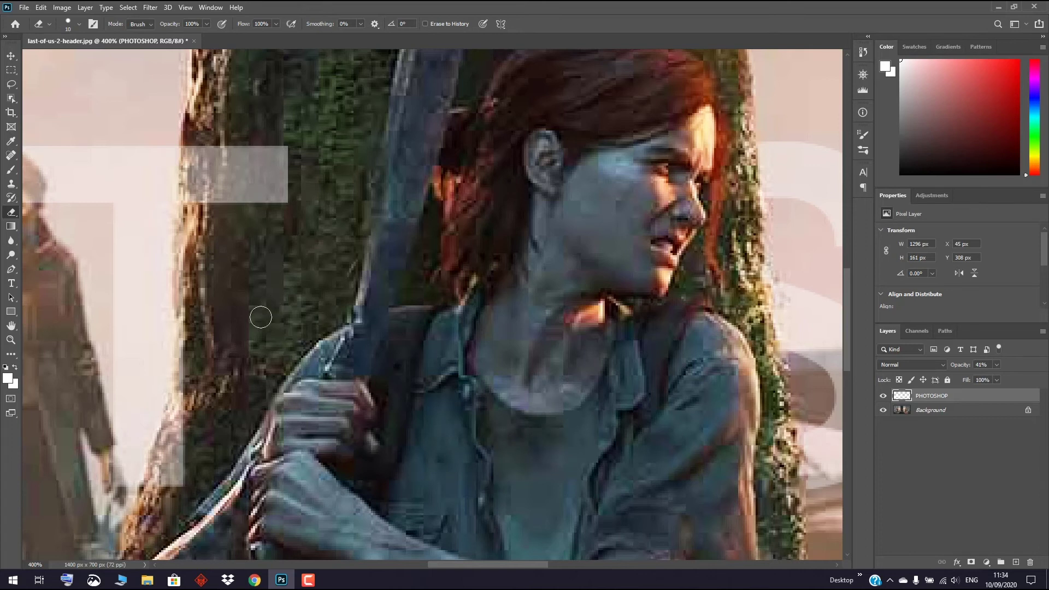
Erase the T crossbar and the lettering along the tree trunk's left edge beside the girl
mouse_move(250, 169)
left_mouse_down()
mouse_move(280, 247)
mouse_move(310, 165)
mouse_move(250, 190)
mouse_move(279, 164)
mouse_move(255, 155)
mouse_move(214, 192)
mouse_move(225, 176)
mouse_move(226, 196)
mouse_move(228, 159)
mouse_move(217, 177)
mouse_move(193, 152)
mouse_move(183, 391)
mouse_move(152, 488)
mouse_move(174, 448)
mouse_move(175, 477)
mouse_move(179, 445)
left_mouse_up()
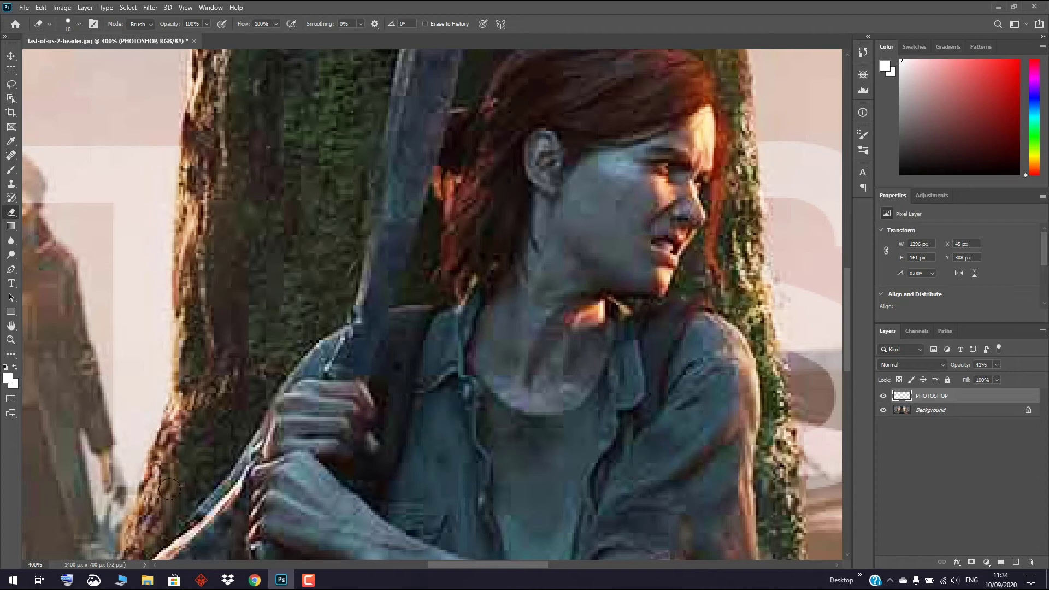
left_click_drag(149, 485, 158, 457)
left_click_drag(183, 279, 186, 146)
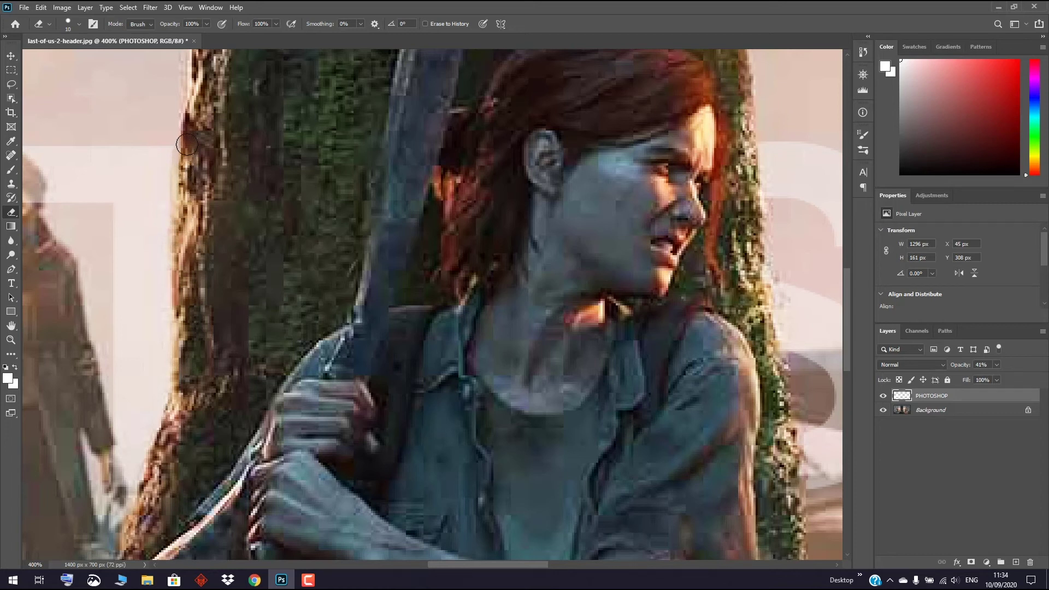
left_click_drag(469, 562, 405, 571)
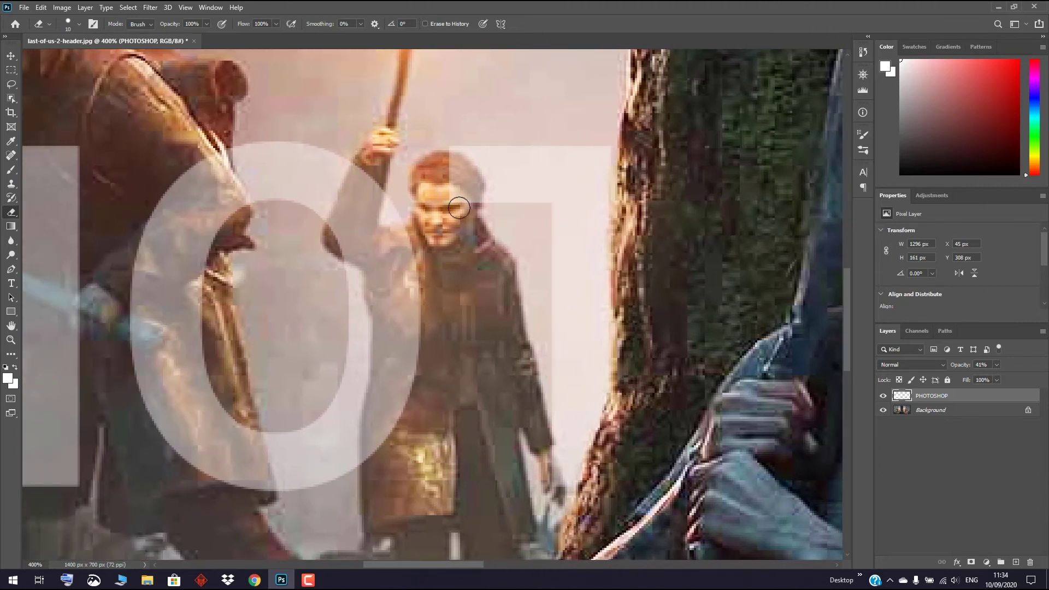
Erase the letters over the torch-bearing woman's head, hair, shoulder and raised arm
mouse_move(461, 205)
left_mouse_down()
mouse_move(445, 158)
mouse_move(468, 188)
left_mouse_up()
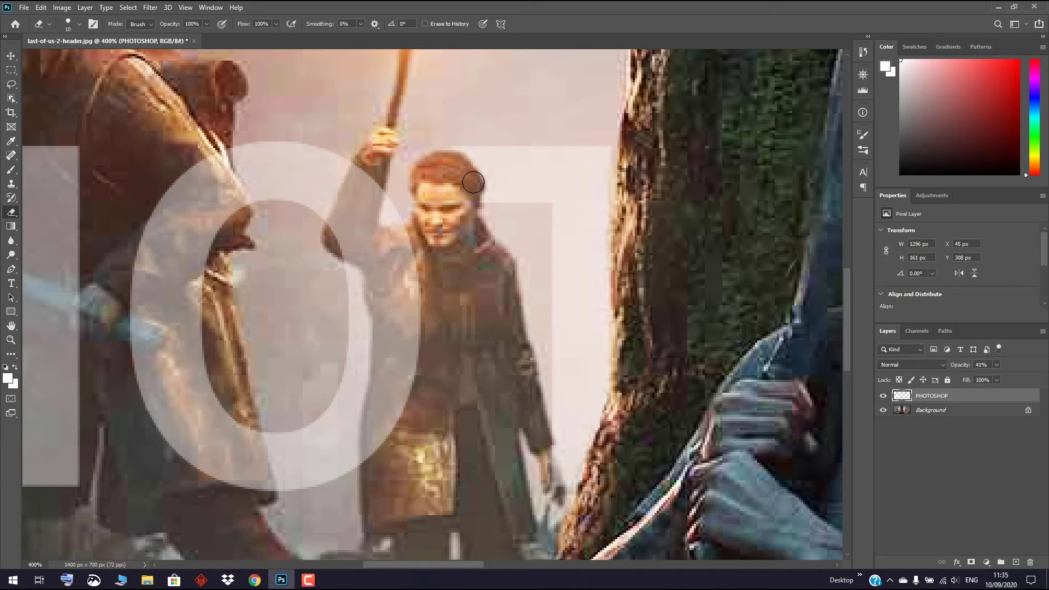
left_click_drag(469, 176, 468, 219)
mouse_move(412, 439)
left_mouse_down()
mouse_move(375, 474)
mouse_move(369, 424)
mouse_move(374, 416)
mouse_move(379, 432)
mouse_move(396, 412)
mouse_move(382, 403)
mouse_move(372, 416)
mouse_move(380, 385)
mouse_move(410, 388)
mouse_move(414, 340)
mouse_move(384, 371)
left_mouse_up()
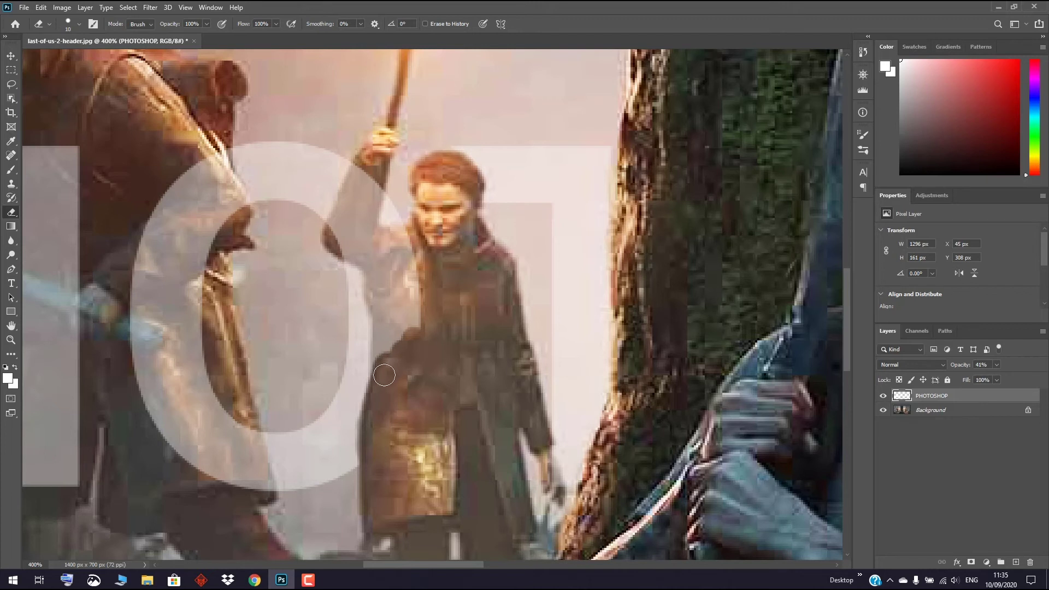
left_click_drag(384, 370, 383, 342)
mouse_move(404, 340)
left_mouse_down()
mouse_move(419, 263)
mouse_move(413, 295)
mouse_move(407, 282)
mouse_move(387, 315)
mouse_move(378, 280)
mouse_move(404, 259)
mouse_move(382, 243)
left_mouse_up()
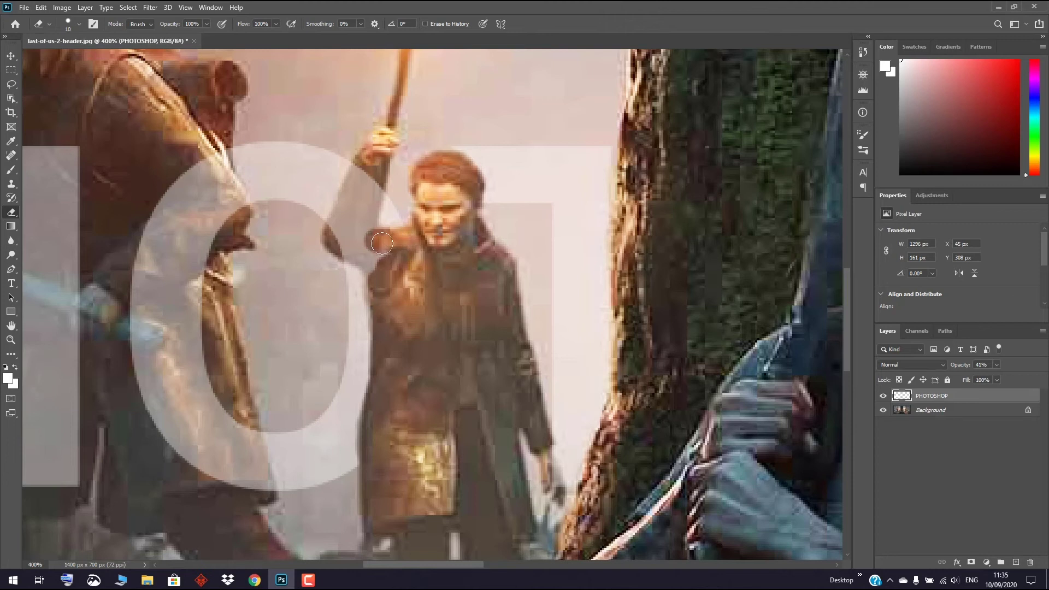
left_click_drag(382, 243, 387, 257)
mouse_move(387, 241)
left_mouse_down()
mouse_move(361, 248)
mouse_move(372, 265)
mouse_move(342, 243)
mouse_move(392, 214)
mouse_move(354, 237)
mouse_move(336, 230)
mouse_move(360, 173)
mouse_move(363, 190)
mouse_move(377, 180)
mouse_move(365, 220)
left_mouse_up()
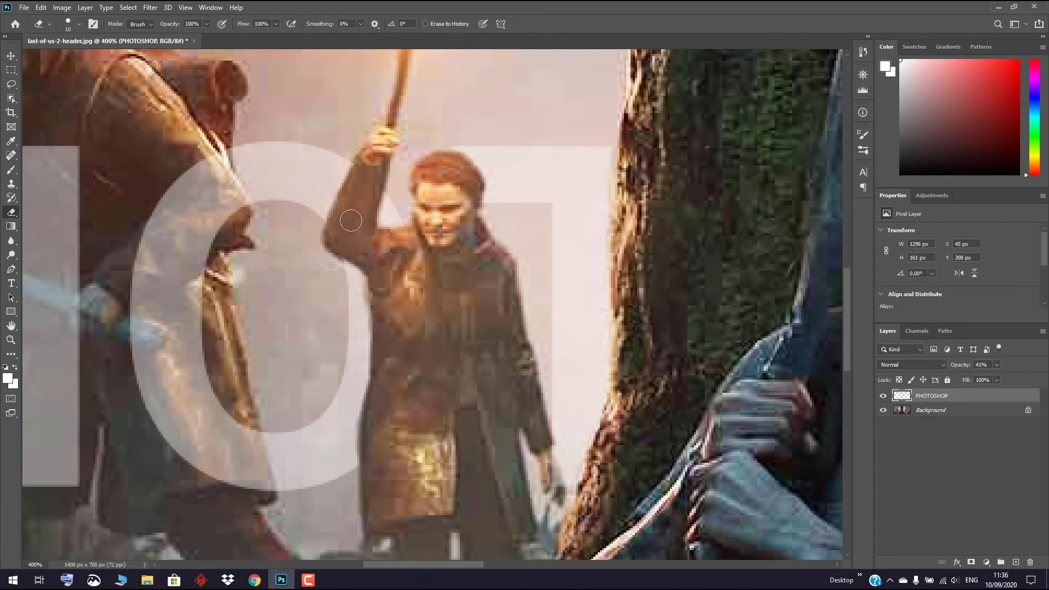
scroll(440, 562, "left", 6)
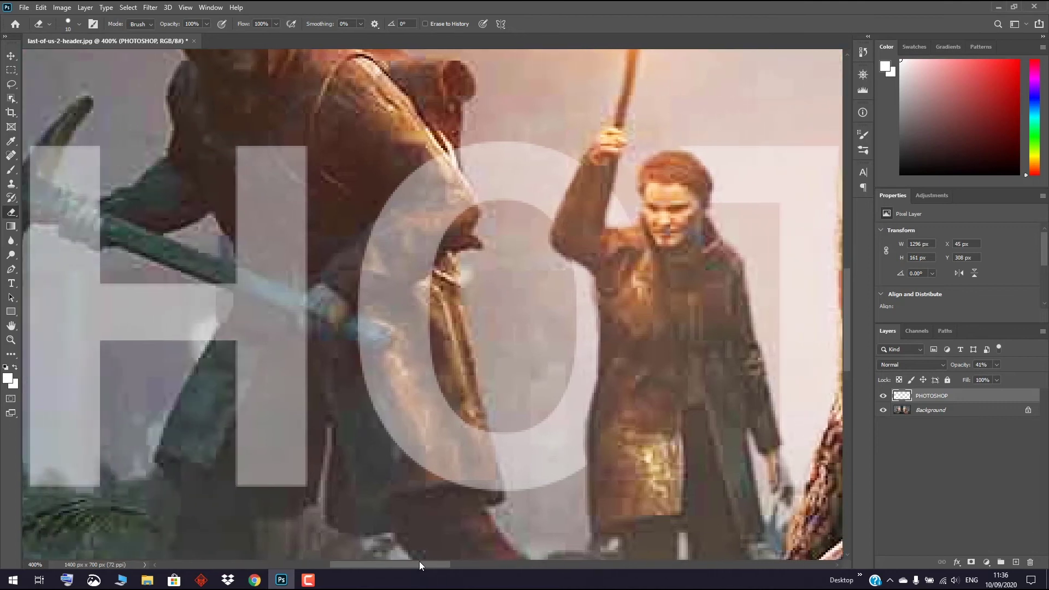
Erase the O where it covers the hooded figure's jacket strap and hand
scroll(418, 562, "left", 6)
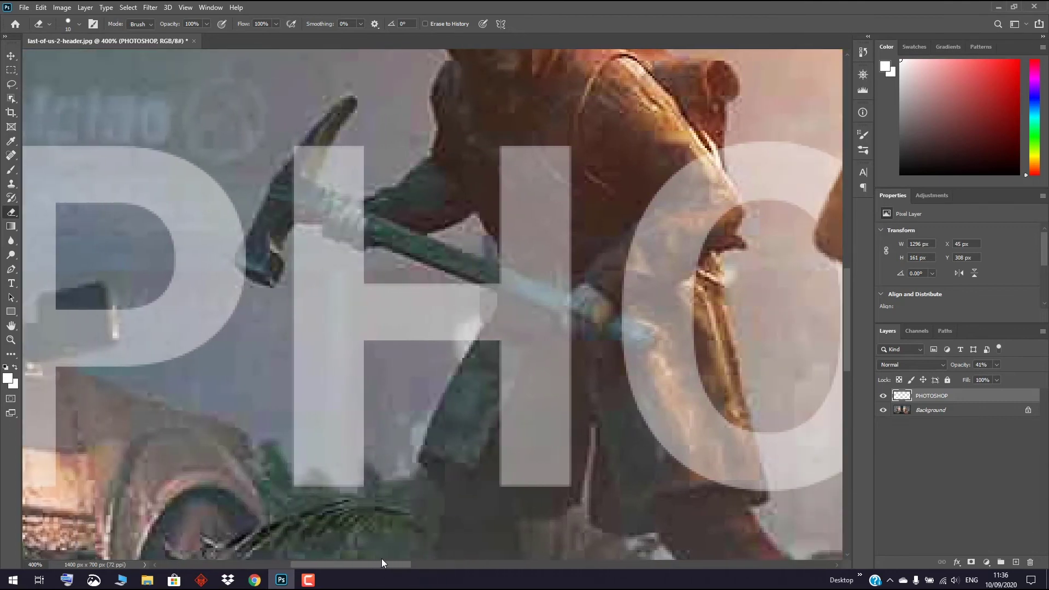
left_click_drag(382, 559, 409, 562)
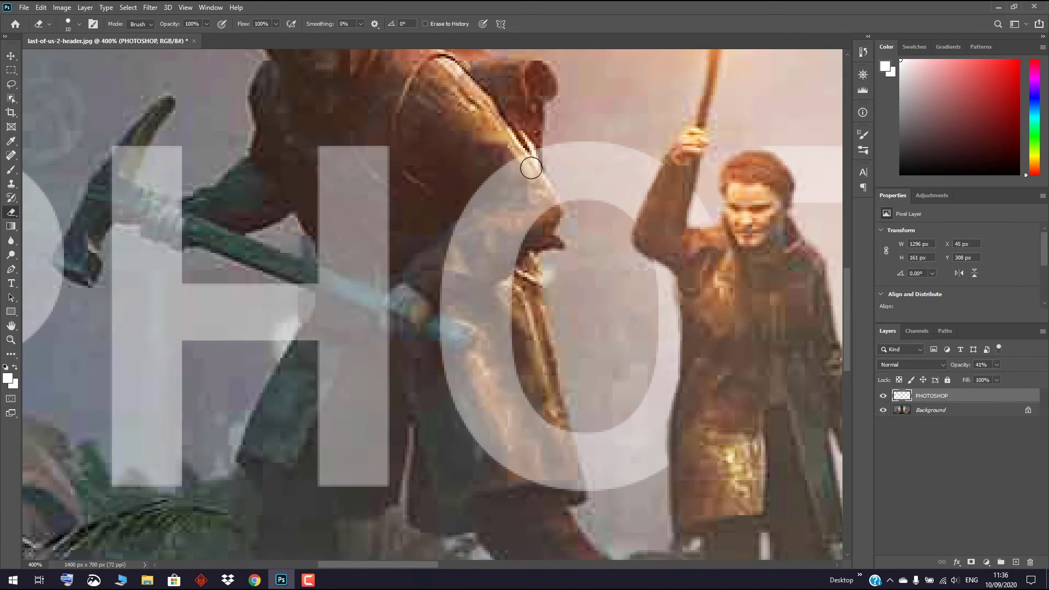
mouse_move(529, 155)
left_mouse_down()
mouse_move(547, 194)
mouse_move(541, 208)
mouse_move(526, 154)
mouse_move(532, 224)
mouse_move(525, 216)
mouse_move(508, 278)
mouse_move(497, 245)
mouse_move(511, 209)
mouse_move(506, 176)
mouse_move(486, 210)
mouse_move(467, 208)
mouse_move(490, 178)
mouse_move(472, 220)
mouse_move(476, 280)
left_mouse_up()
mouse_move(462, 234)
left_mouse_down()
mouse_move(438, 292)
mouse_move(439, 316)
mouse_move(475, 276)
mouse_move(509, 268)
mouse_move(504, 348)
left_mouse_up()
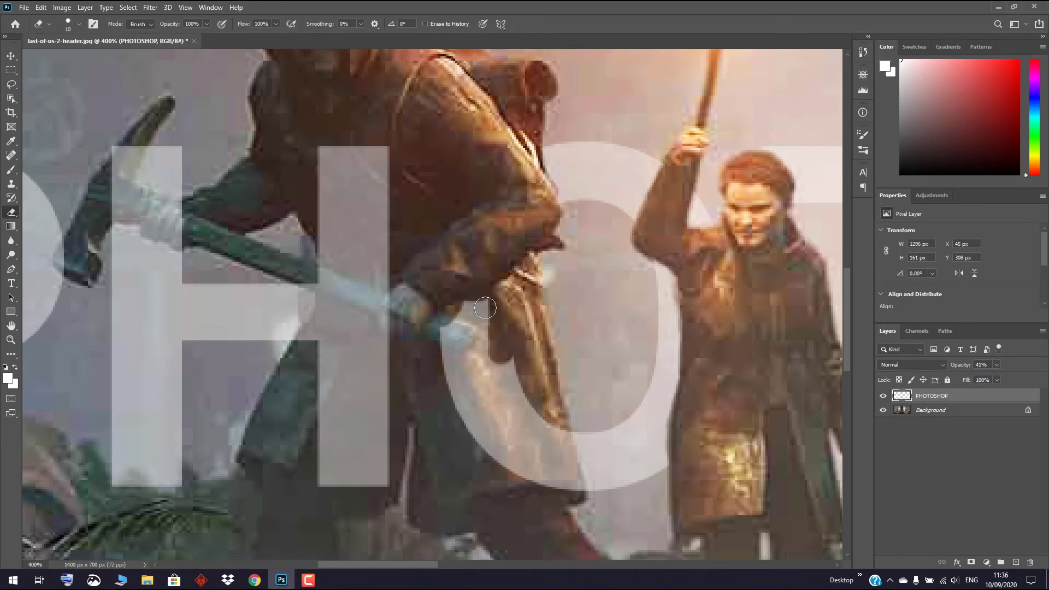
mouse_move(483, 324)
left_mouse_down()
mouse_move(492, 346)
mouse_move(461, 298)
mouse_move(448, 329)
mouse_move(463, 339)
mouse_move(451, 397)
mouse_move(505, 348)
mouse_move(523, 408)
mouse_move(566, 449)
mouse_move(557, 436)
mouse_move(560, 480)
mouse_move(517, 455)
mouse_move(550, 484)
mouse_move(523, 463)
mouse_move(532, 486)
mouse_move(516, 404)
mouse_move(465, 416)
mouse_move(479, 453)
mouse_move(571, 487)
mouse_move(566, 451)
left_mouse_up()
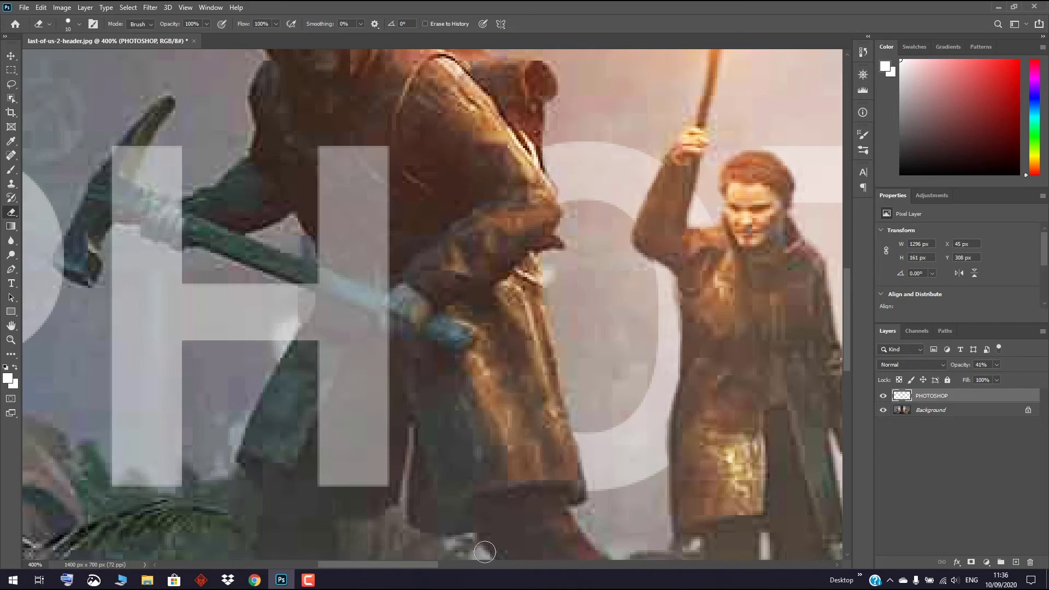
Erase the H along the hooded figure's pickaxe handle
left_click_drag(421, 566, 383, 565)
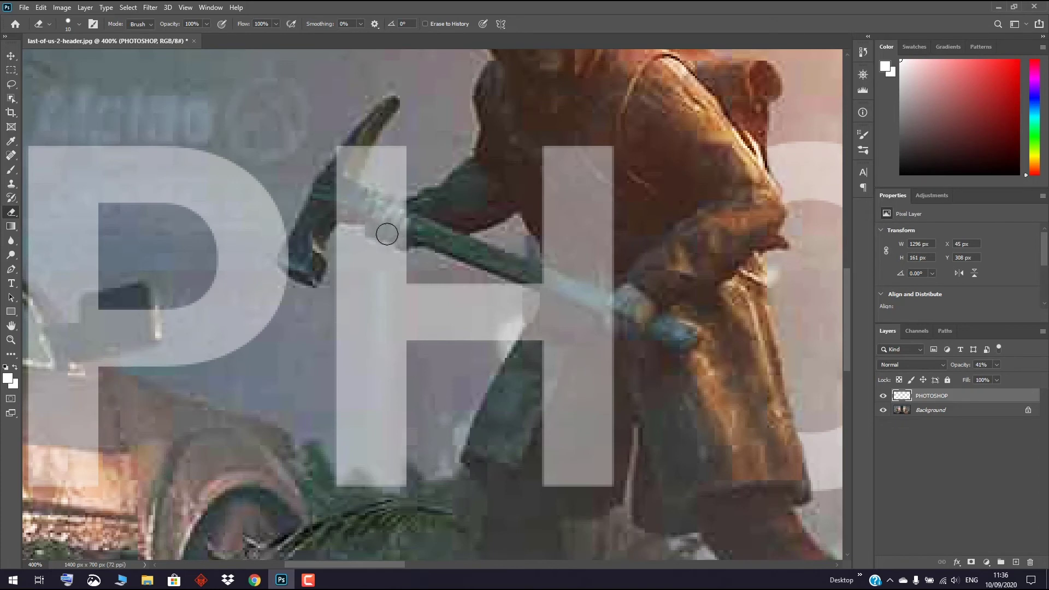
left_click_drag(388, 234, 404, 239)
double_click(11, 327)
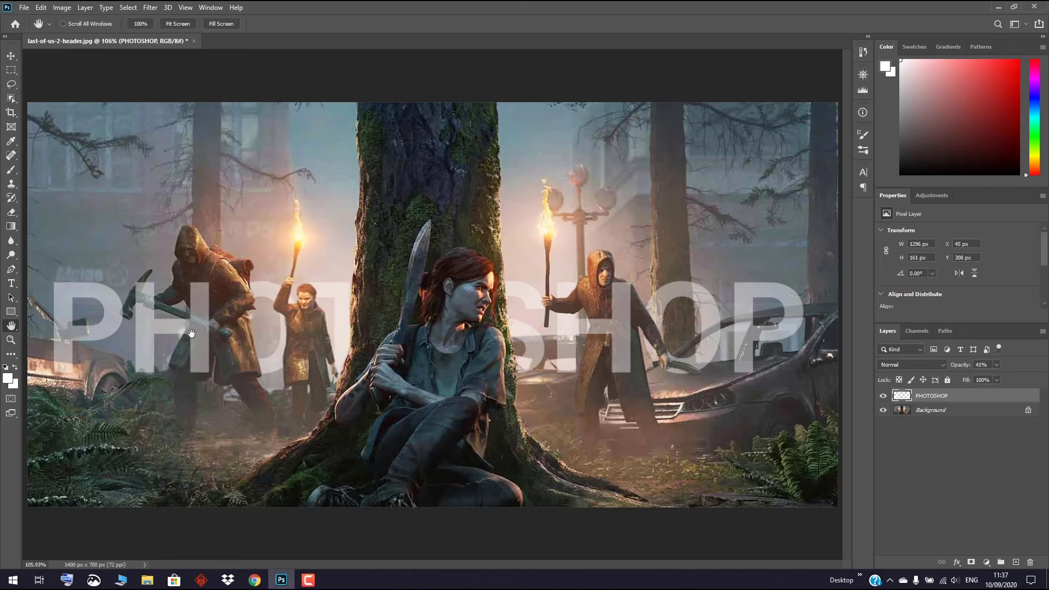
Zoom to 400% on the H and erase its lower part over the pickaxe figure's body
left_click(10, 339)
left_click(183, 331)
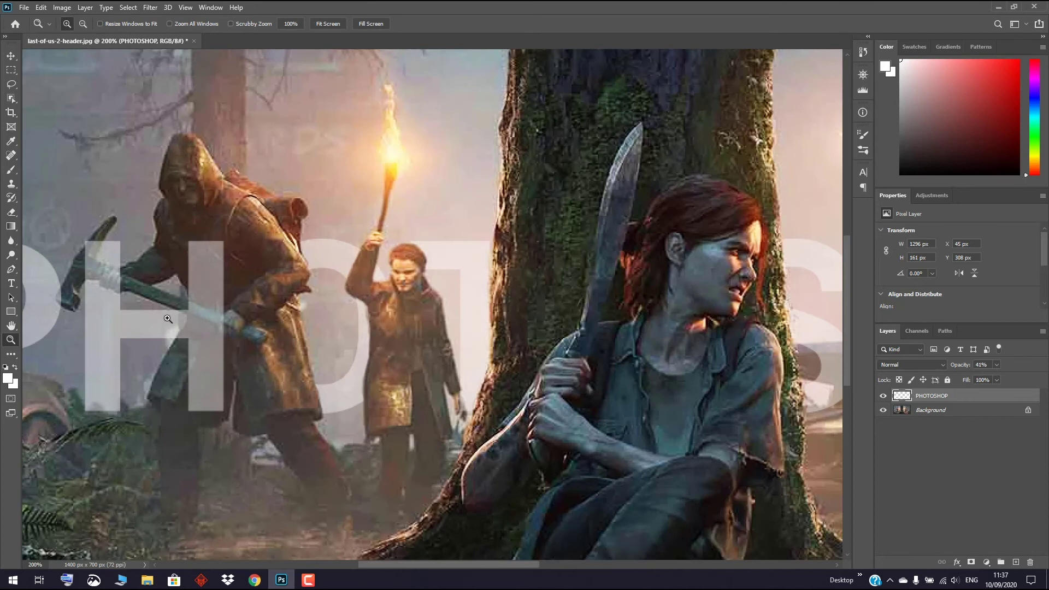
left_click(92, 312)
left_click(92, 312)
left_click_drag(417, 565, 398, 564)
left_click(11, 212)
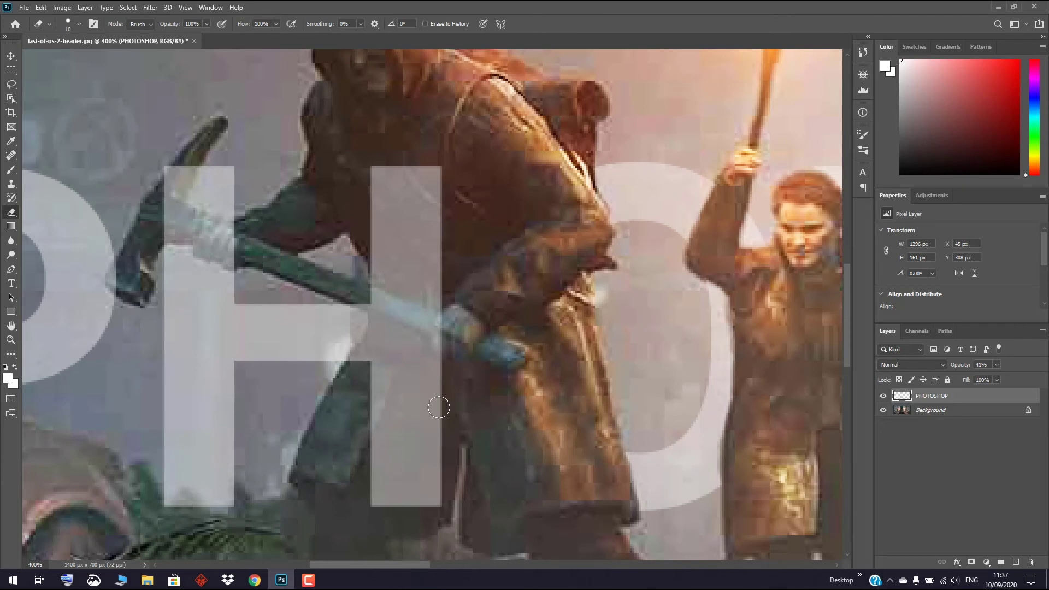
mouse_move(430, 487)
left_mouse_down()
mouse_move(383, 497)
mouse_move(384, 477)
mouse_move(432, 454)
mouse_move(441, 418)
mouse_move(438, 283)
mouse_move(428, 286)
mouse_move(440, 172)
mouse_move(374, 175)
mouse_move(404, 182)
mouse_move(427, 245)
mouse_move(419, 265)
mouse_move(415, 244)
mouse_move(397, 250)
mouse_move(396, 232)
mouse_move(376, 223)
mouse_move(380, 193)
mouse_move(363, 193)
mouse_move(380, 231)
mouse_move(380, 286)
mouse_move(404, 295)
mouse_move(417, 356)
mouse_move(420, 341)
mouse_move(398, 449)
mouse_move(385, 447)
mouse_move(396, 408)
mouse_move(375, 411)
mouse_move(393, 380)
mouse_move(381, 388)
mouse_move(372, 366)
mouse_move(354, 369)
mouse_move(378, 339)
mouse_move(375, 305)
mouse_move(400, 393)
mouse_move(402, 336)
mouse_move(384, 366)
mouse_move(374, 292)
mouse_move(285, 239)
mouse_move(265, 233)
mouse_move(254, 251)
left_mouse_up()
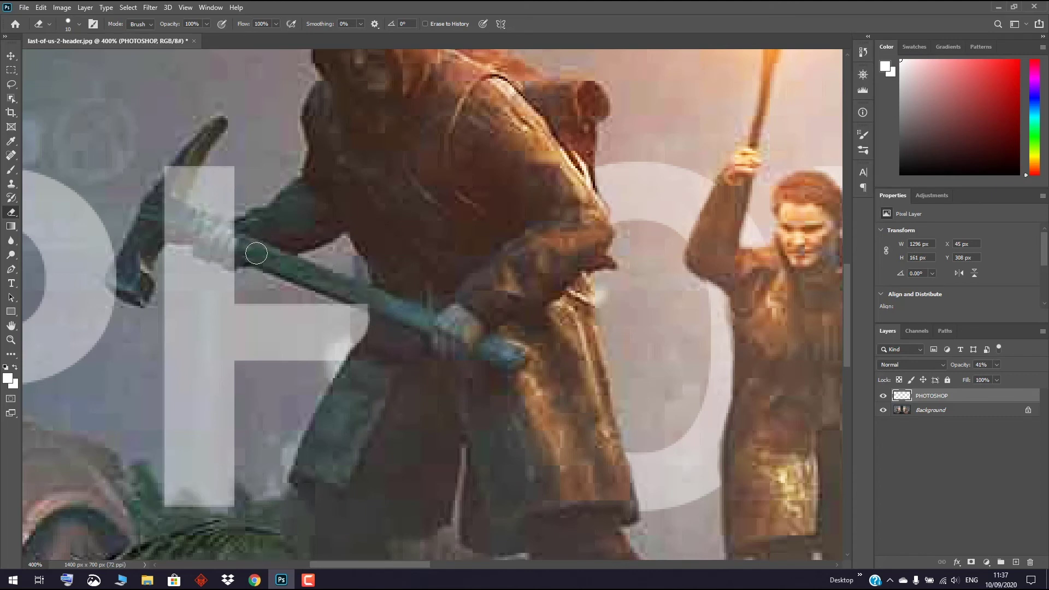
Erase the H along the pickaxe handle and the P edge beside the pickaxe head, redoing one stroke
mouse_move(246, 253)
left_mouse_down()
mouse_move(168, 229)
mouse_move(166, 206)
mouse_move(210, 236)
mouse_move(235, 243)
mouse_move(246, 230)
mouse_move(209, 235)
mouse_move(186, 211)
mouse_move(204, 229)
mouse_move(237, 235)
mouse_move(180, 206)
mouse_move(174, 188)
mouse_move(194, 160)
mouse_move(172, 179)
mouse_move(188, 162)
mouse_move(171, 210)
mouse_move(193, 235)
left_mouse_up()
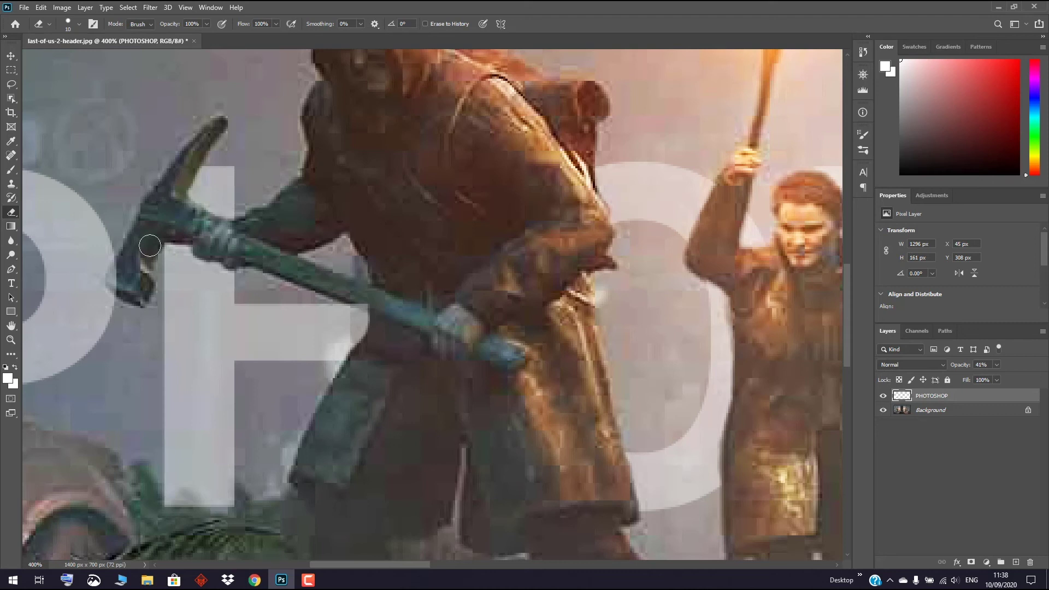
left_click_drag(399, 563, 335, 566)
mouse_move(458, 267)
left_mouse_down()
mouse_move(466, 288)
mouse_move(473, 270)
left_mouse_up()
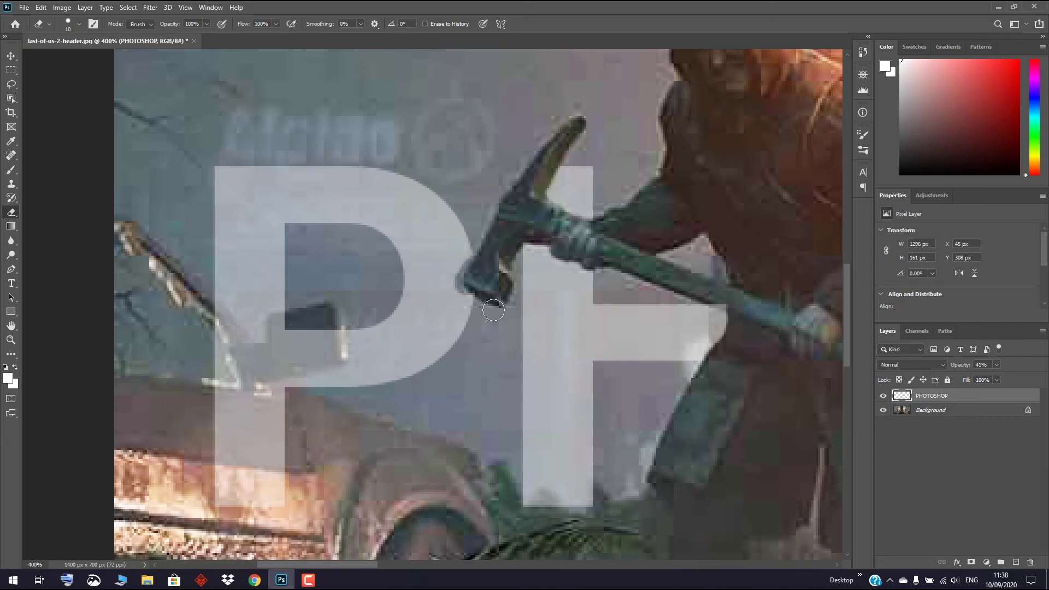
key("ctrl+z")
left_click_drag(479, 283, 483, 265)
left_click_drag(348, 566, 326, 565)
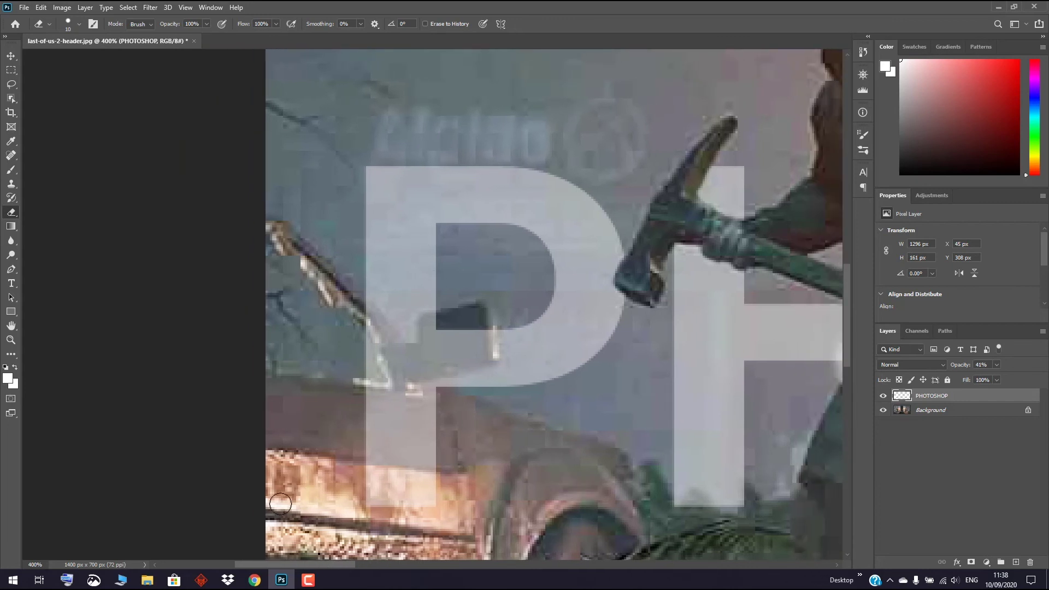
double_click(11, 327)
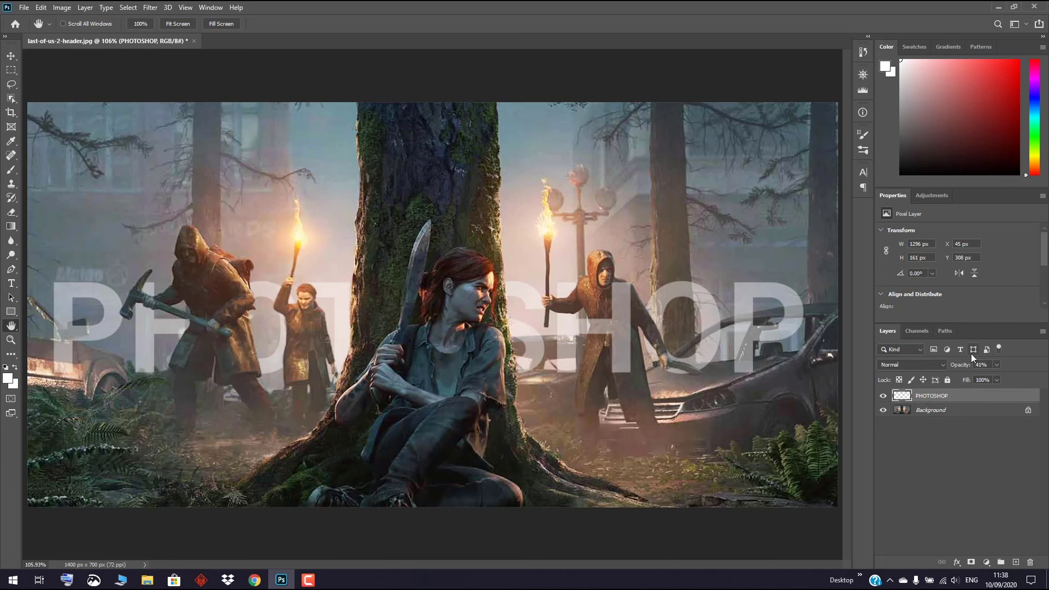
Set the PHOTOSHOP text layer's Fill to 100% so the lettering is solid white
left_click(957, 413)
left_click(942, 401)
left_click_drag(1027, 377, 1028, 365)
left_click(1024, 362)
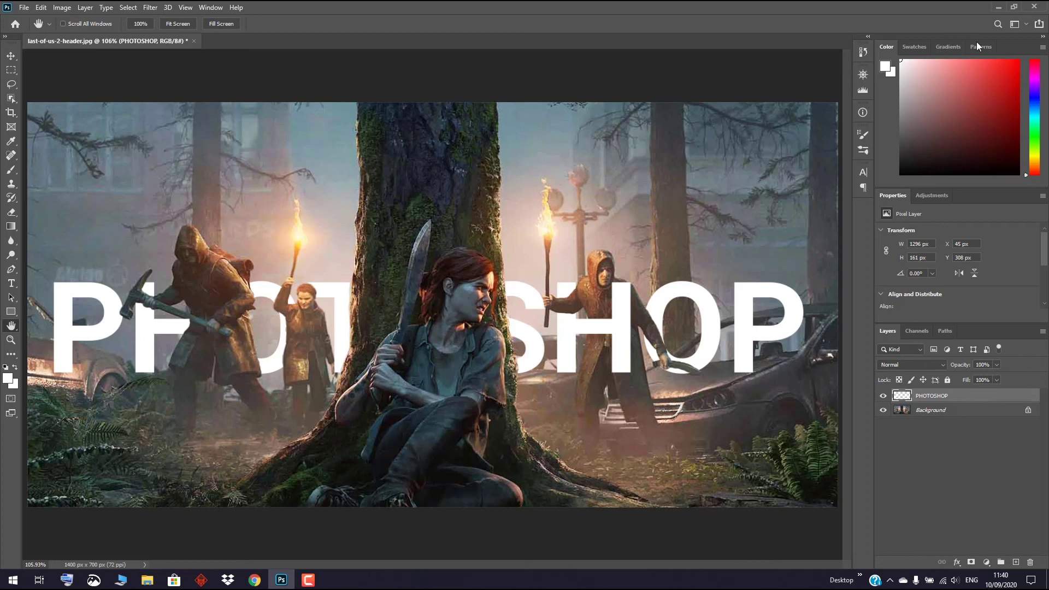
left_click(955, 45)
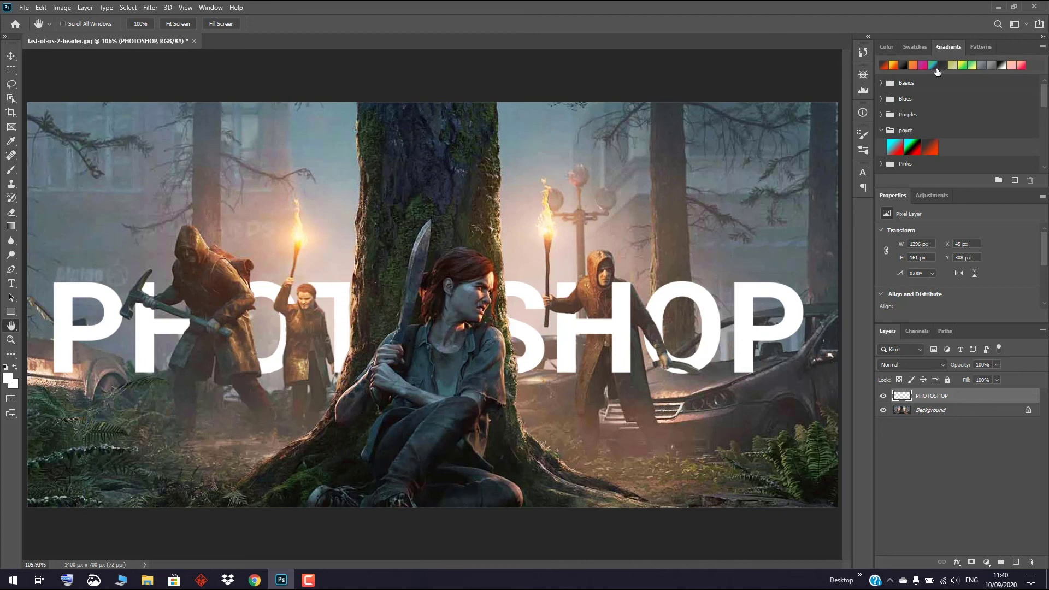
Try a teal gradient and a blue pattern on the PHOTOSHOP text, then undo the fills
left_click_drag(932, 68, 938, 398)
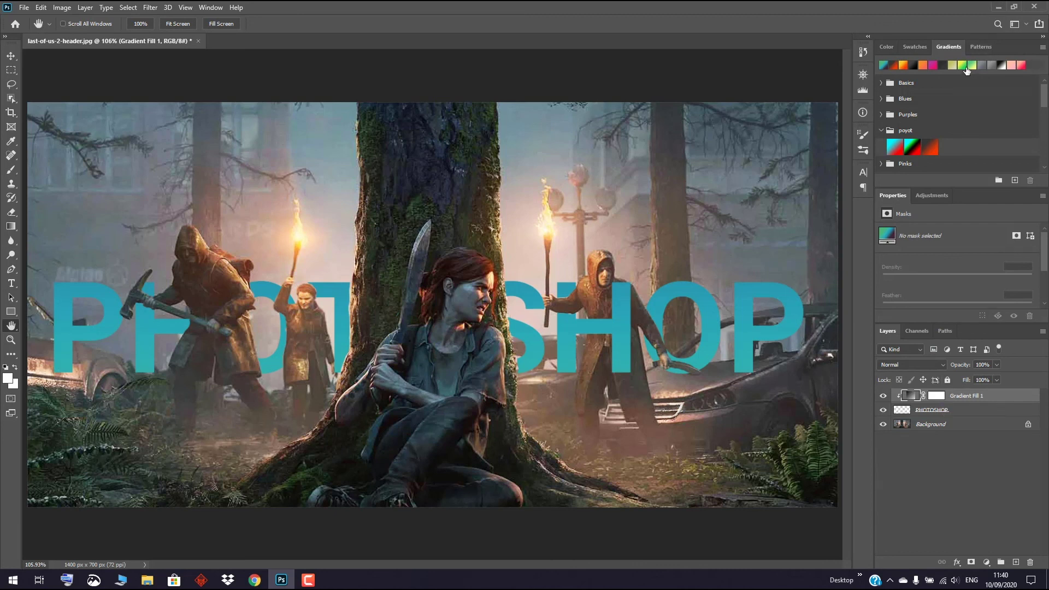
left_click(981, 47)
left_click_drag(893, 146, 942, 413)
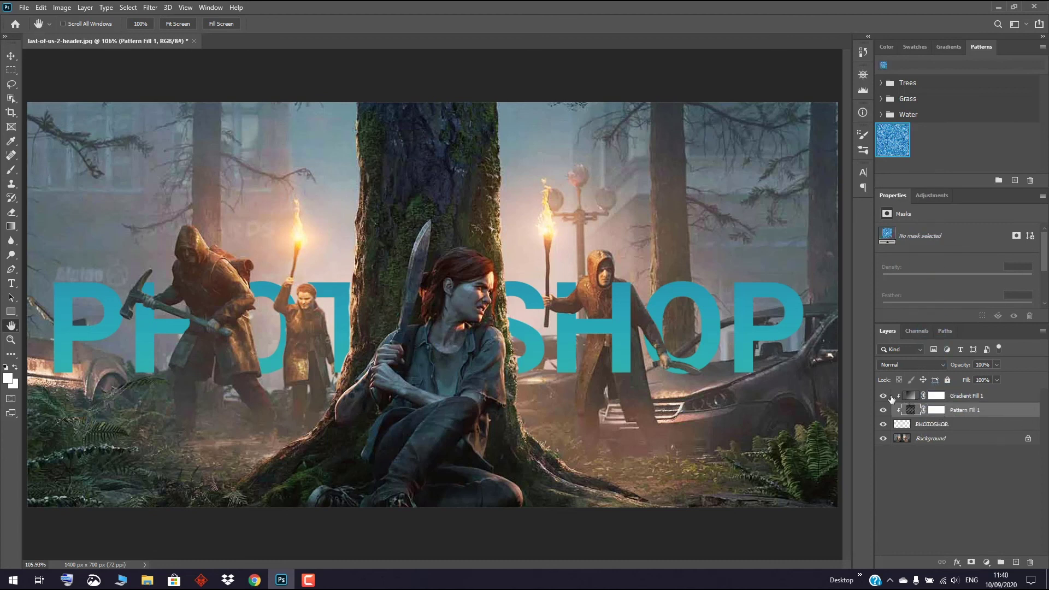
key("ctrl+z")
key("ctrl+z")
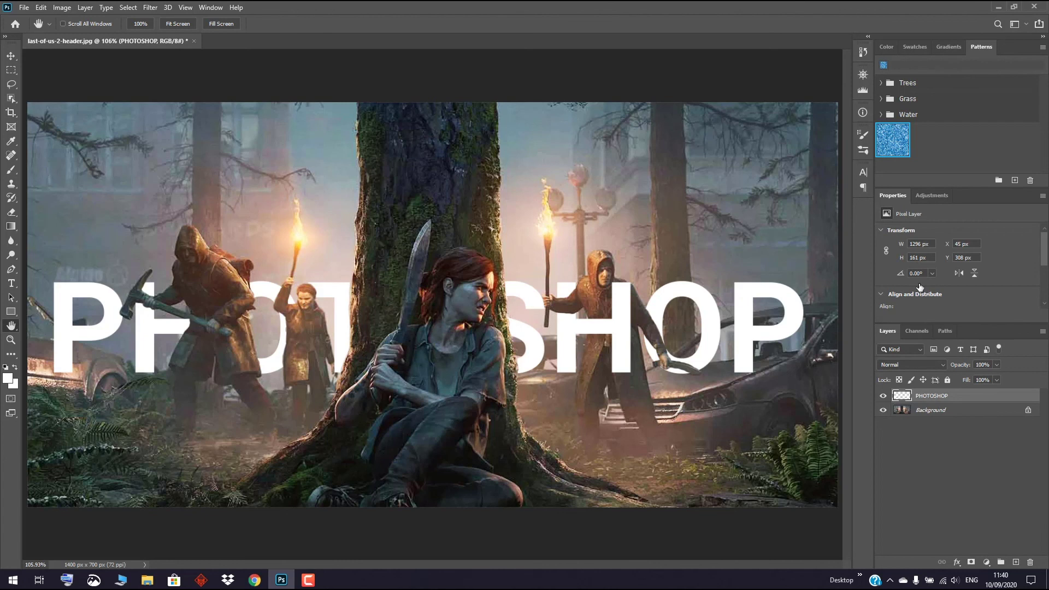
Apply the blue mosaic pattern to the PHOTOSHOP layer as a clipped Pattern Fill 1 layer
left_click_drag(893, 140, 938, 395)
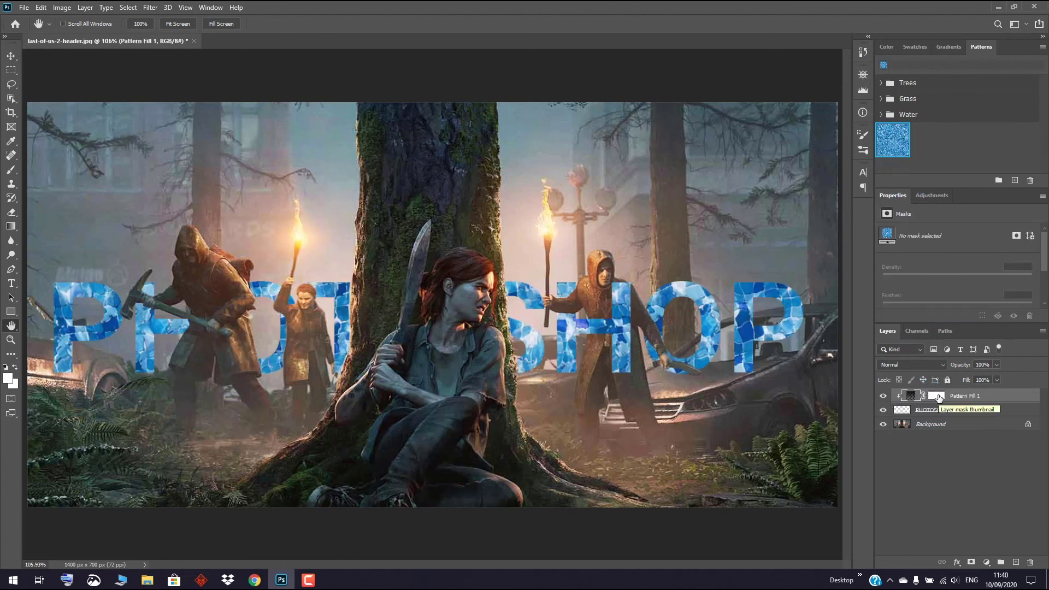